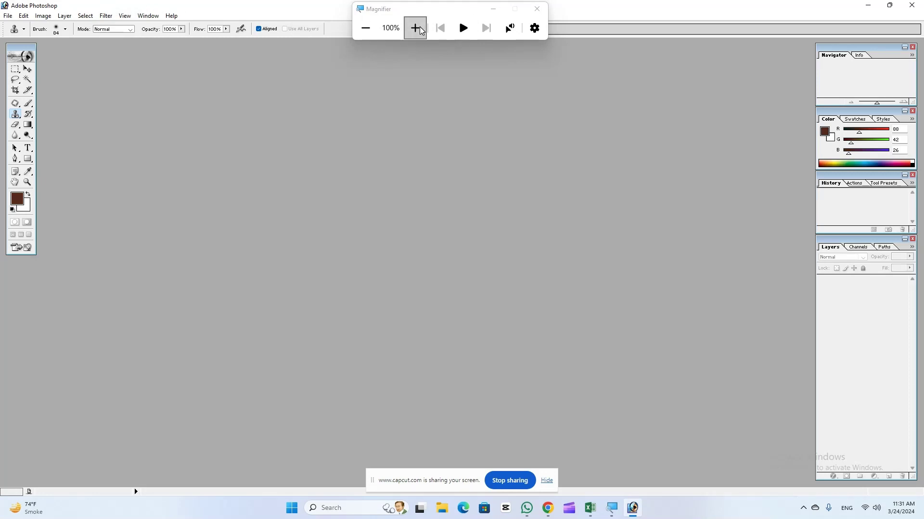
Step: Reposition the screen Magnifier, zooming in and back out to normal magnification
mouse_move(416, 10)
left_mouse_down()
mouse_move(325, 22)
mouse_move(177, 14)
mouse_move(180, 3)
mouse_move(138, 54)
mouse_move(106, 53)
left_mouse_up()
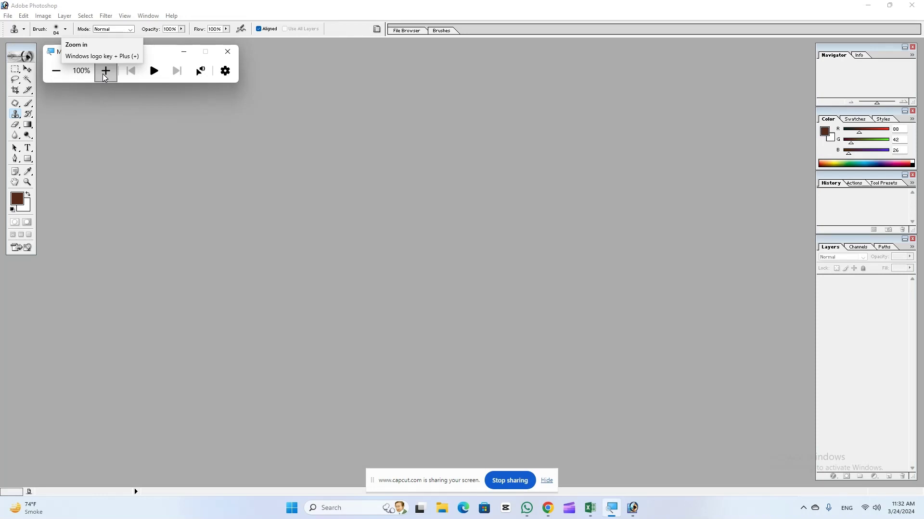
left_click(104, 77)
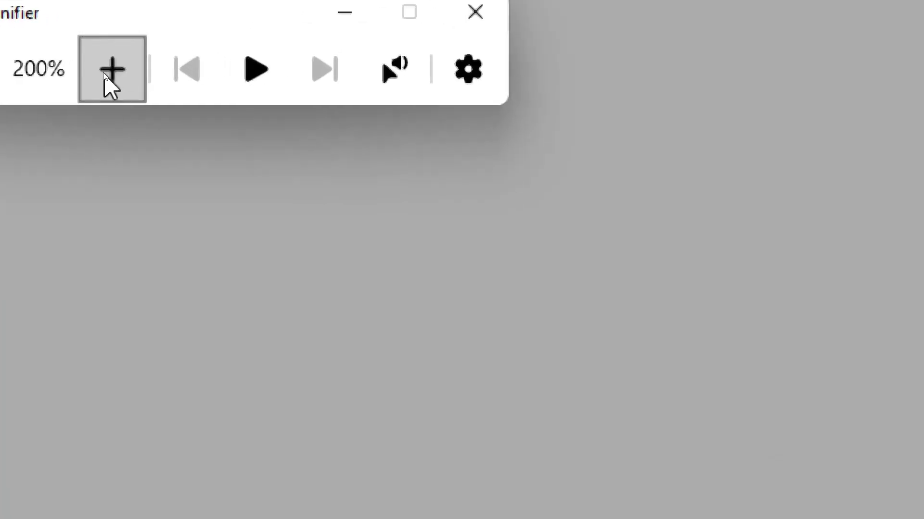
left_click(104, 77)
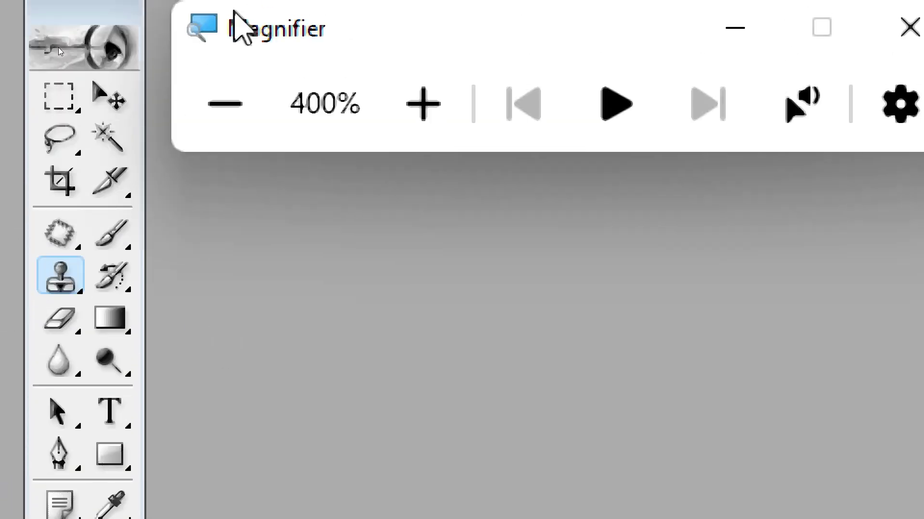
left_click(225, 103)
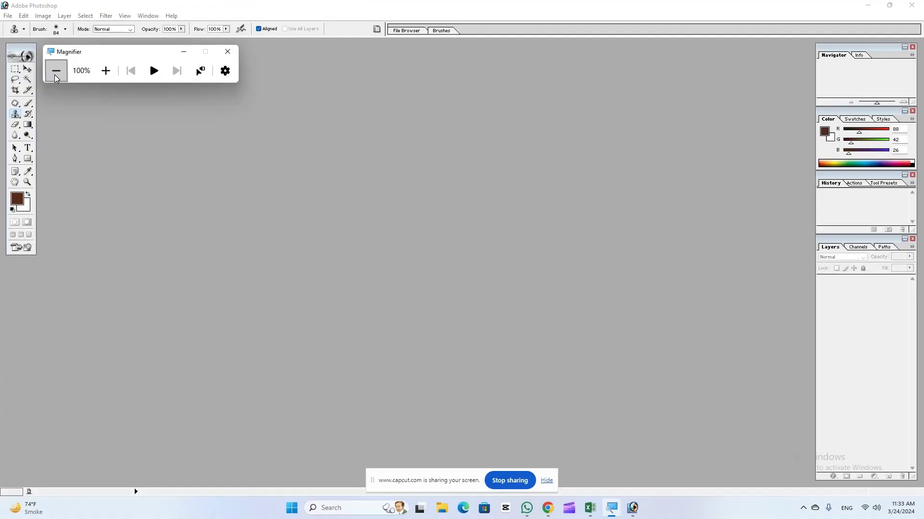
mouse_move(164, 51)
left_mouse_down()
mouse_move(713, 50)
mouse_move(727, 84)
left_mouse_up()
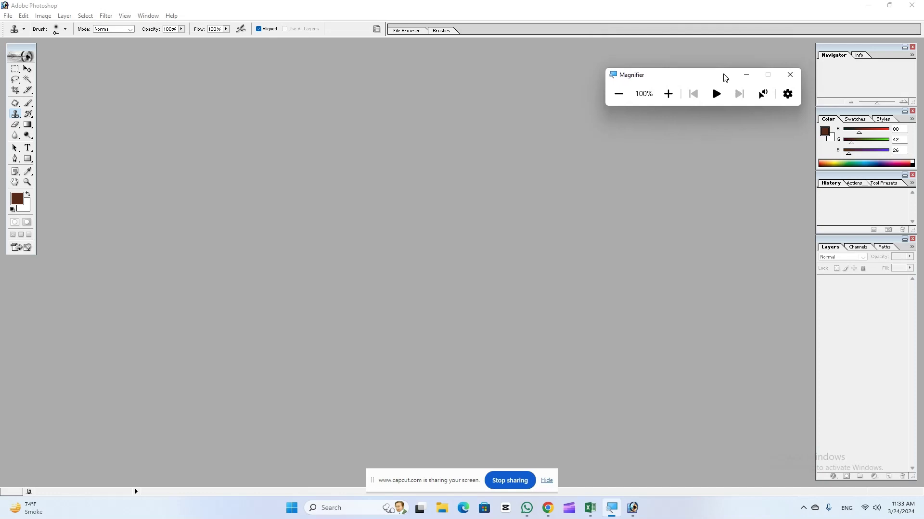
double_click(672, 106)
left_click(672, 107)
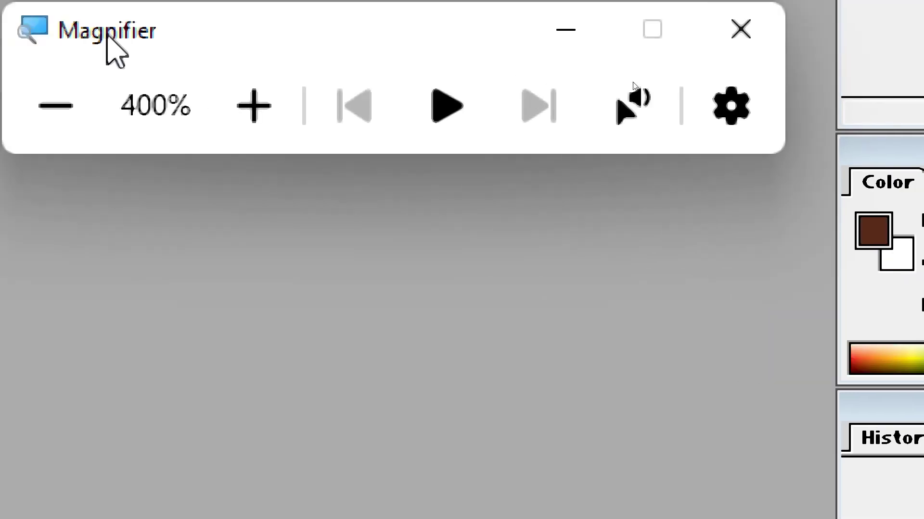
left_click(136, 108)
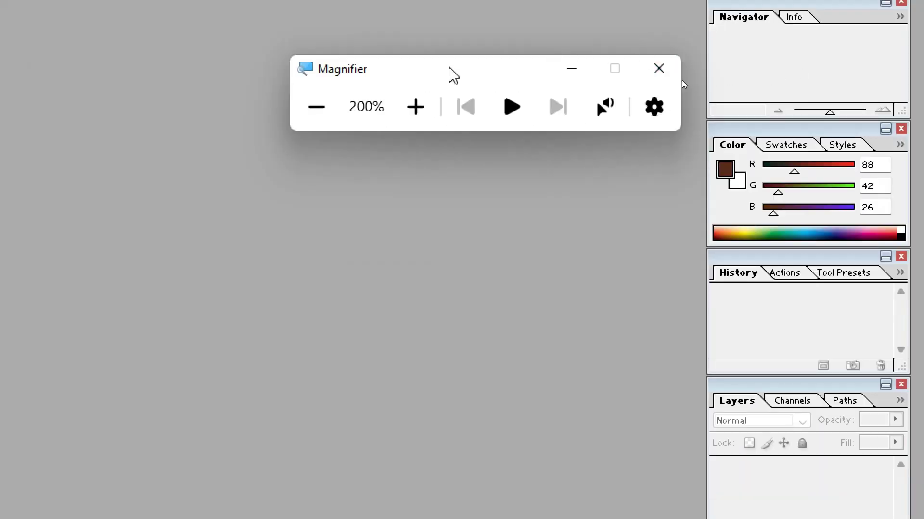
mouse_move(443, 70)
left_mouse_down()
mouse_move(549, 342)
mouse_move(443, 415)
left_mouse_up()
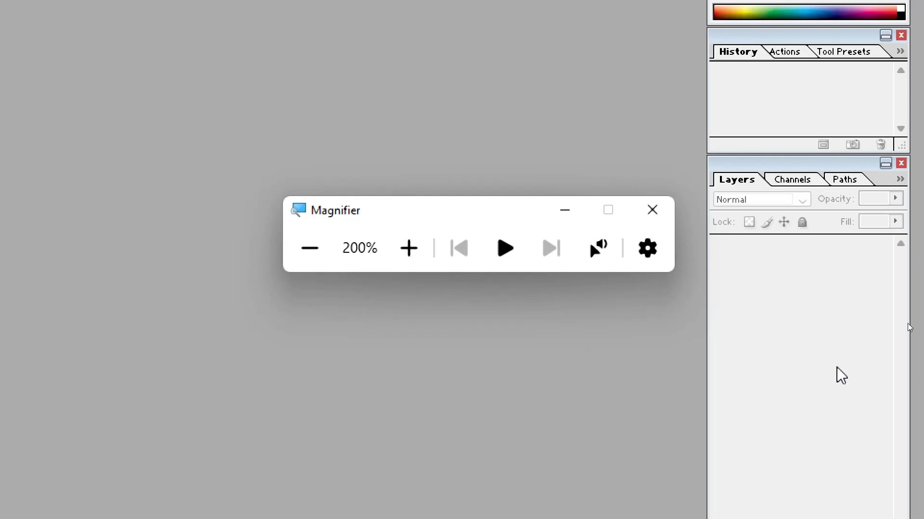
left_click(312, 249)
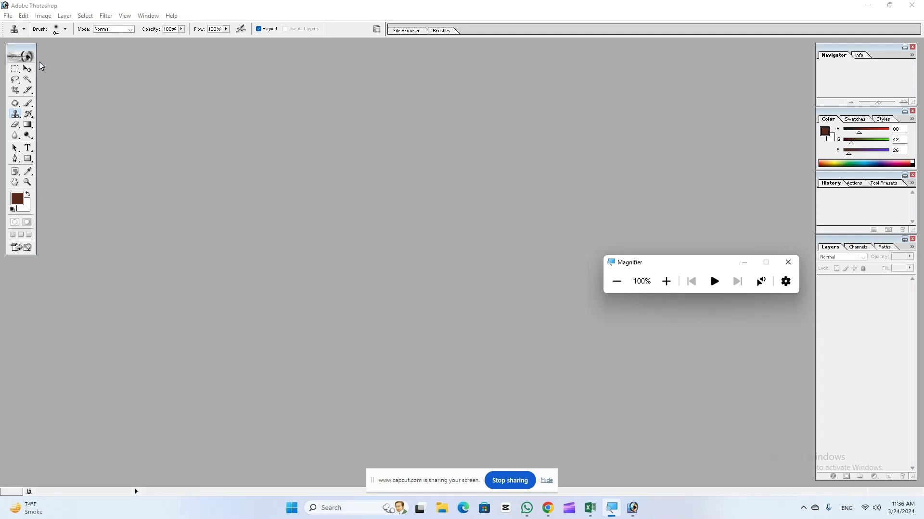
Step: Open New document settings (10 × 8 inches, 300 pixels/inch) and magnify them
left_click(7, 16)
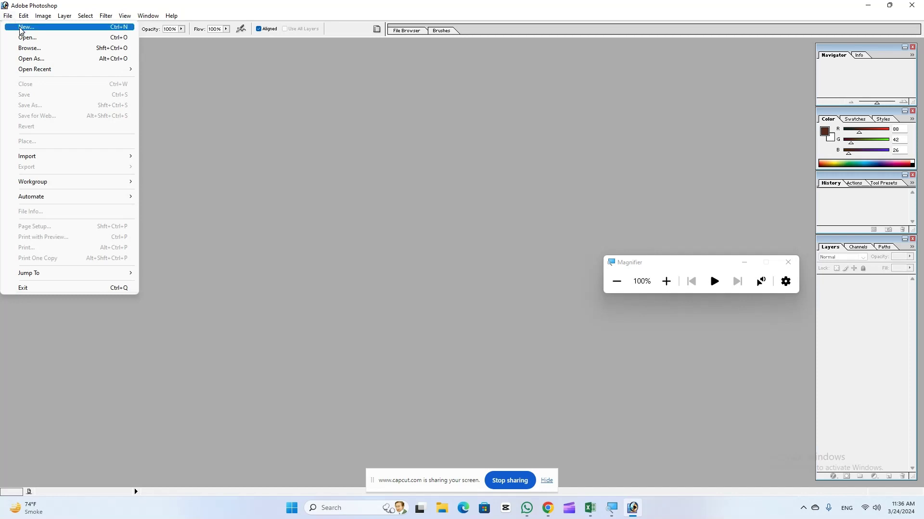
left_click(20, 27)
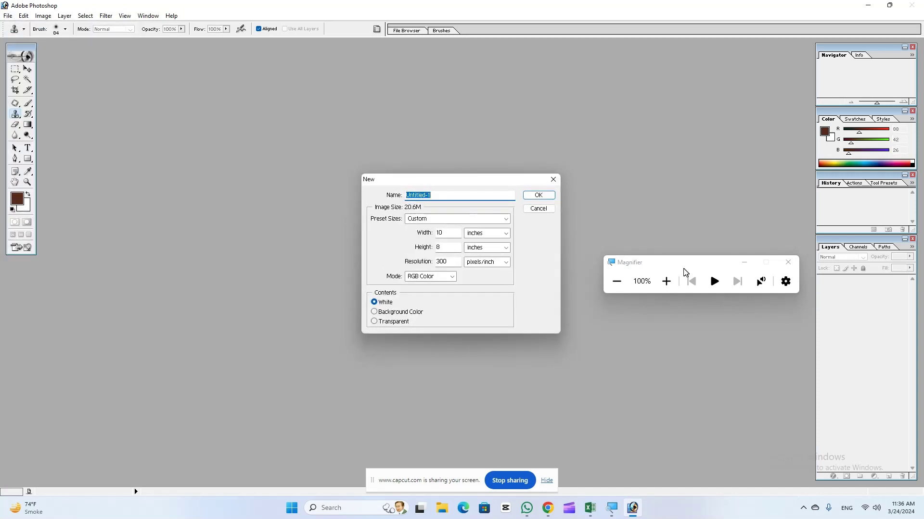
left_click_drag(683, 270, 426, 139)
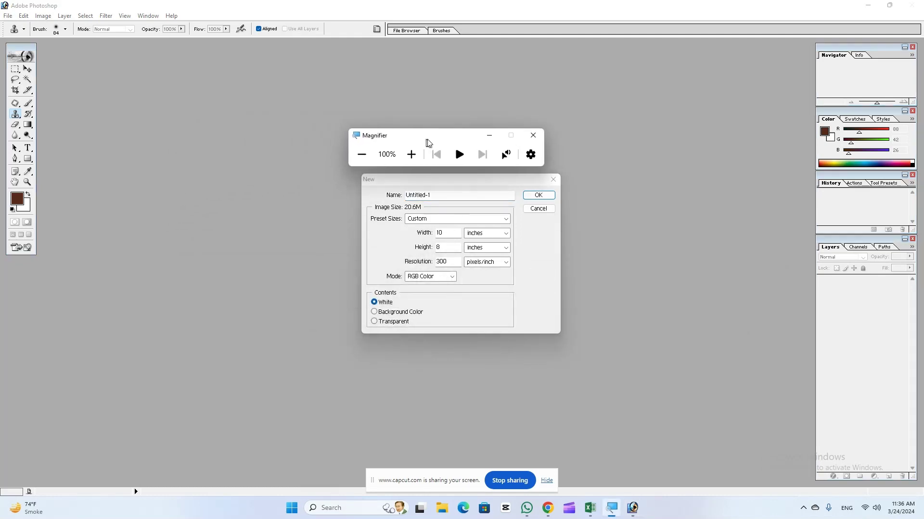
left_click(411, 154)
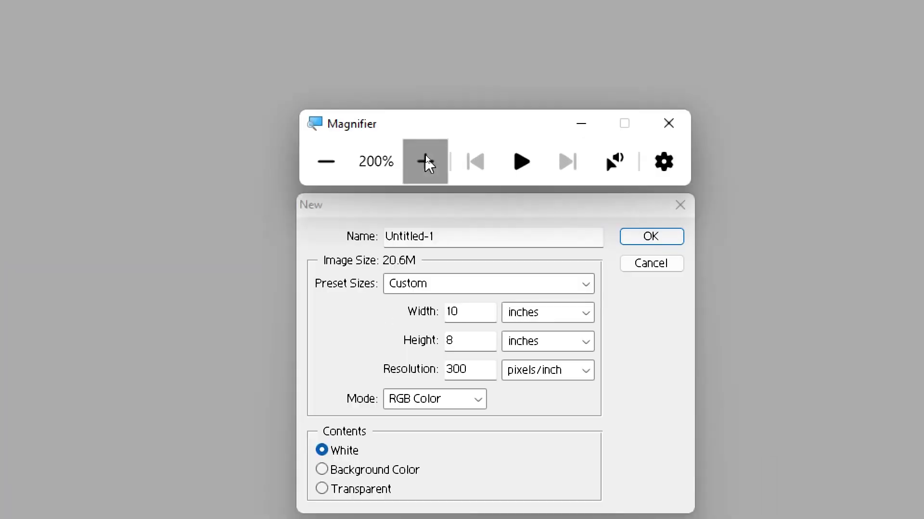
left_click(426, 162)
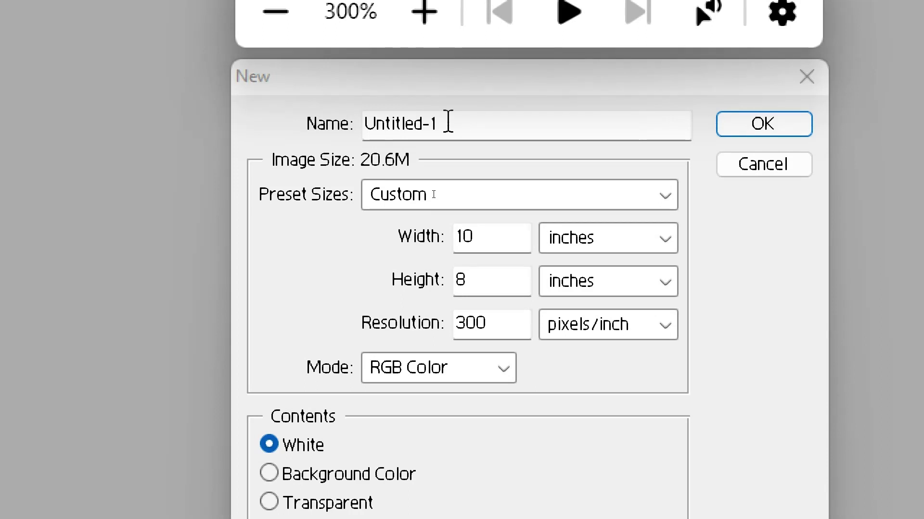
Step: Name the new document 'Demo', keeping the Custom size preset
left_click(465, 124)
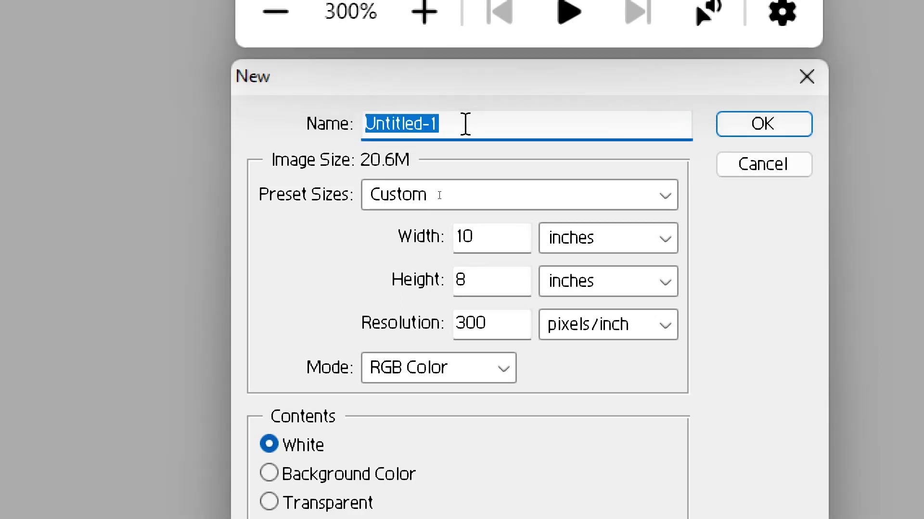
type("De")
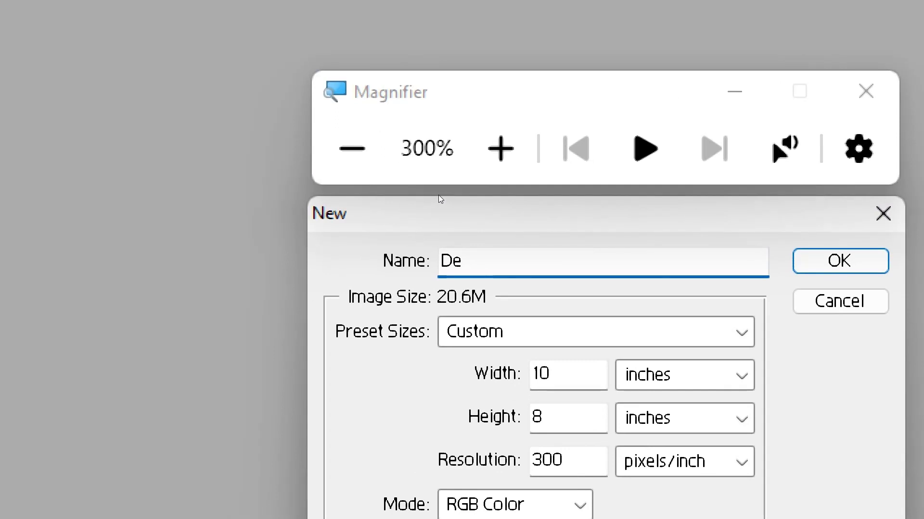
type("m")
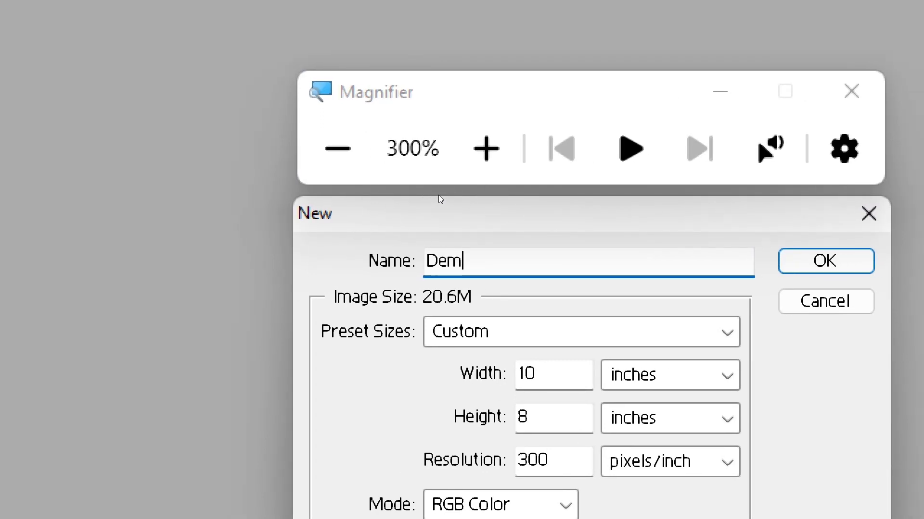
type("o")
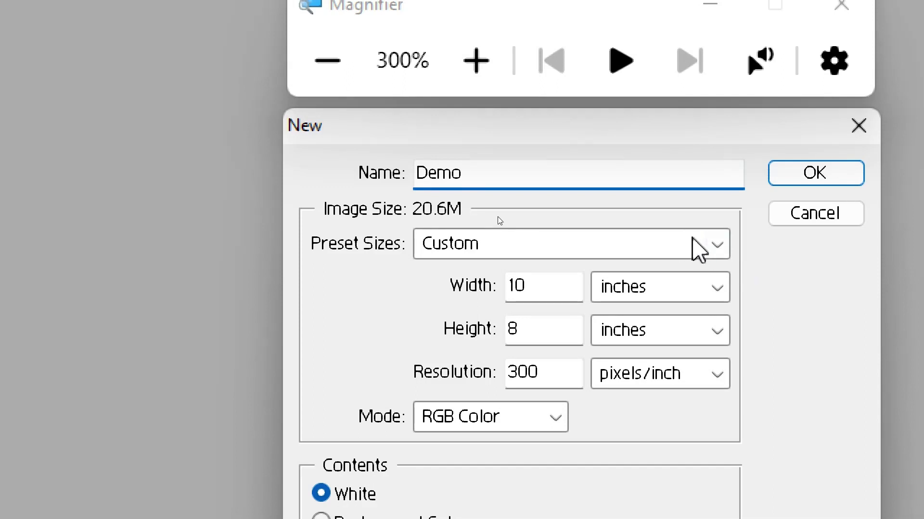
left_click(727, 248)
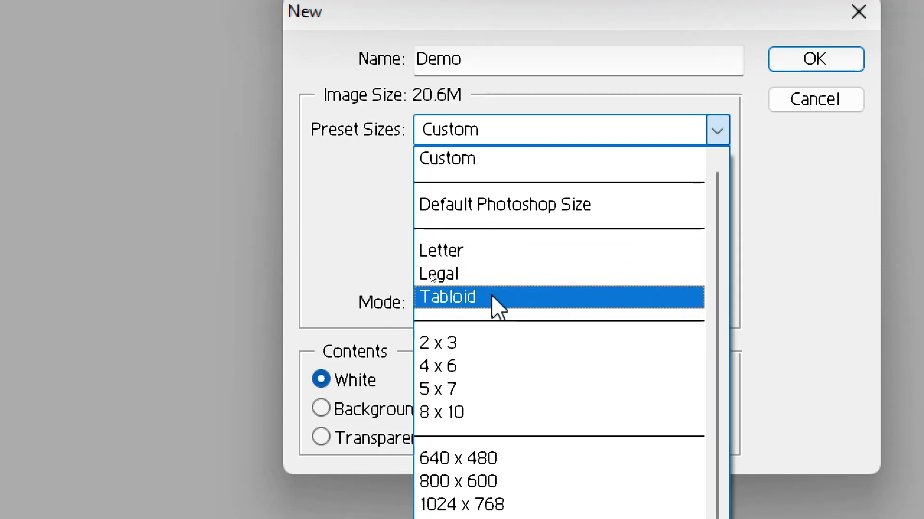
left_click(716, 130)
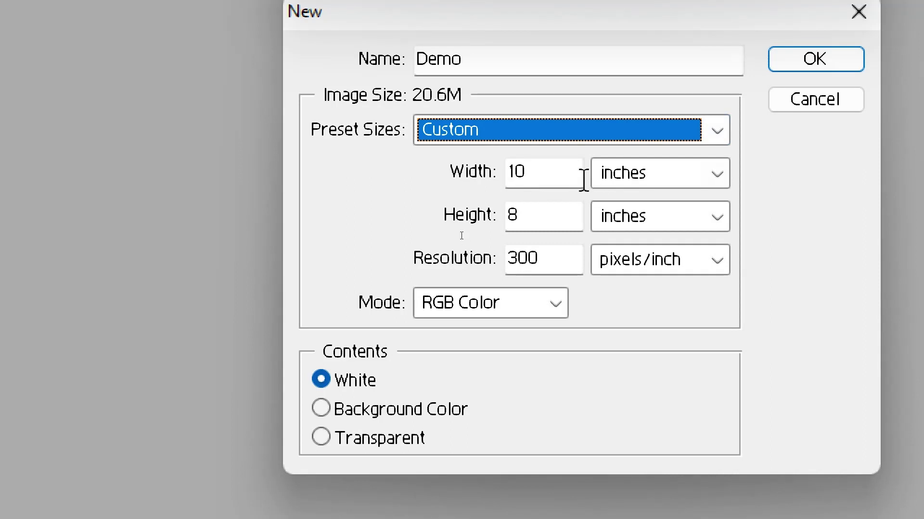
Step: Keep the 10 × 8 size with inches as the width unit
left_click_drag(551, 173, 500, 174)
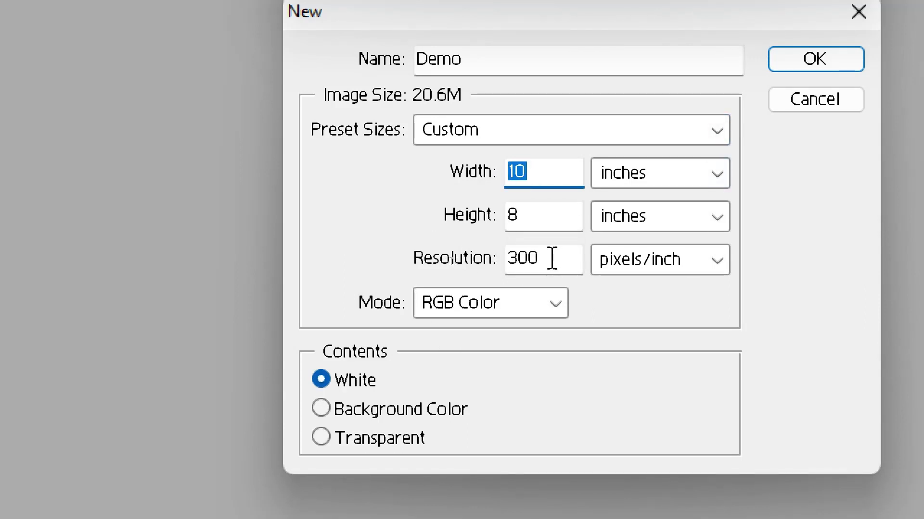
left_click(716, 177)
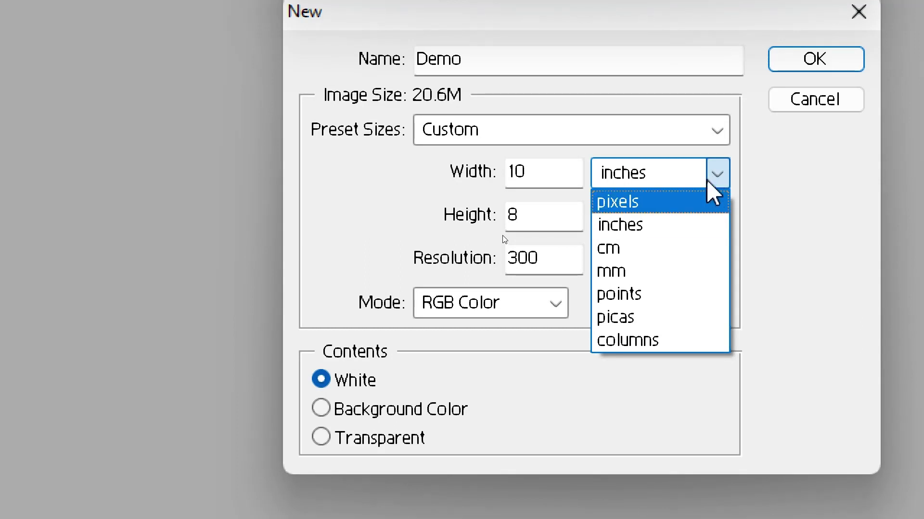
left_click(695, 224)
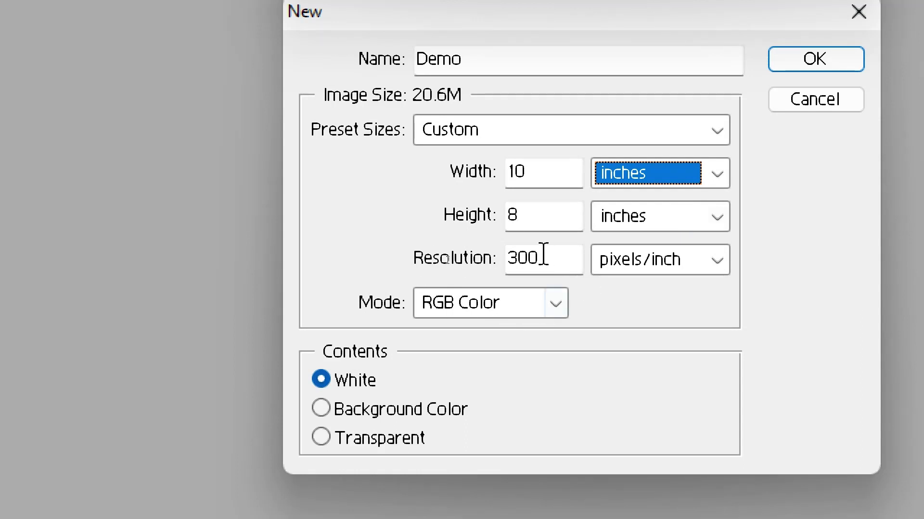
left_click_drag(546, 260, 501, 264)
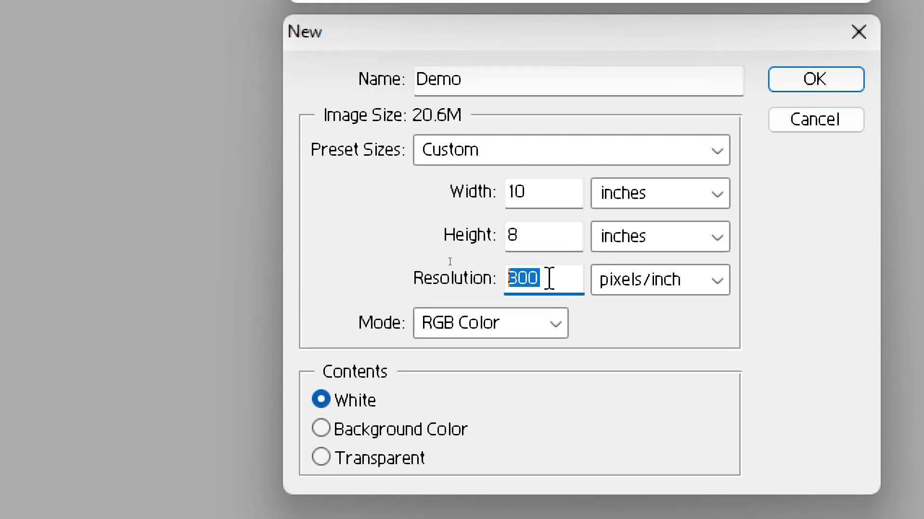
Step: Set resolution to 72 pixels/inch, choose Transparent contents, and create the Demo document
type("72")
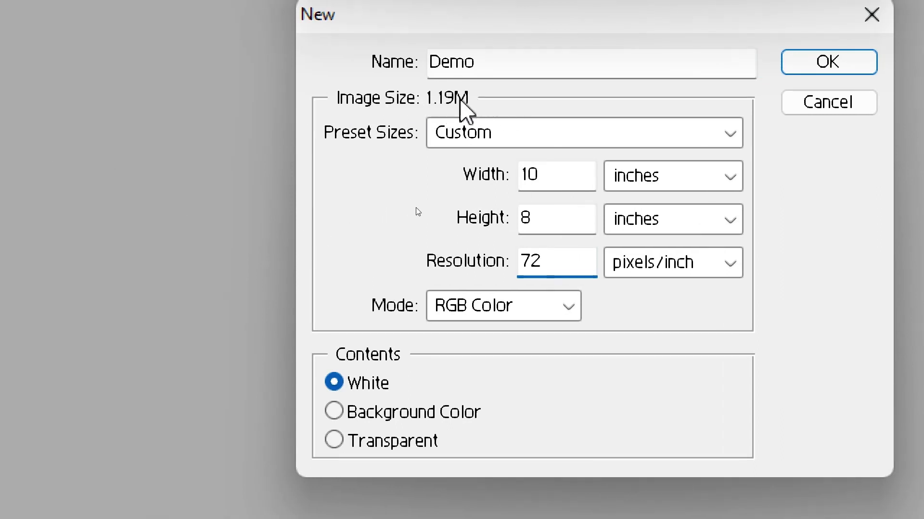
left_click_drag(549, 260, 510, 260)
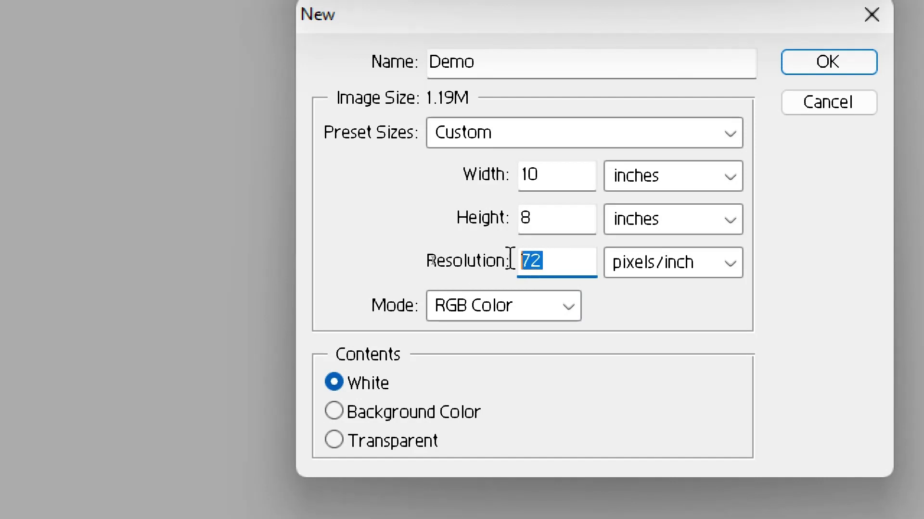
type("30")
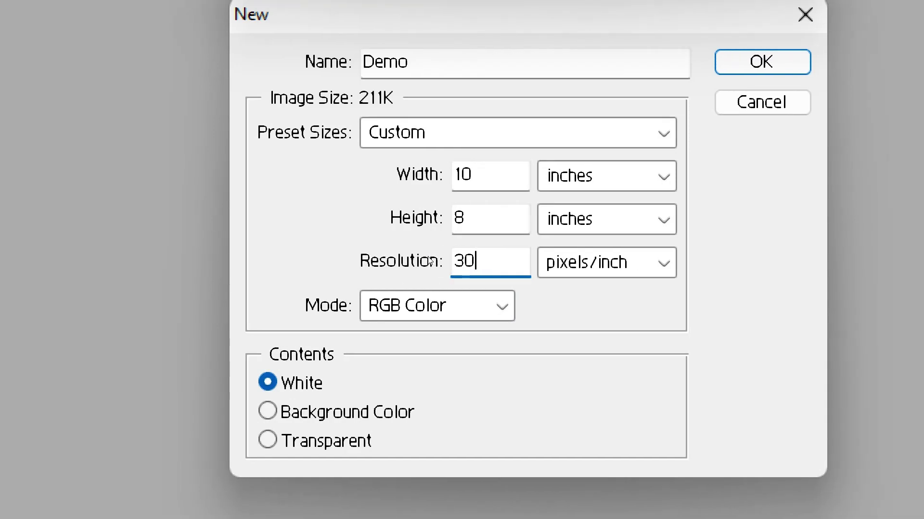
type("0")
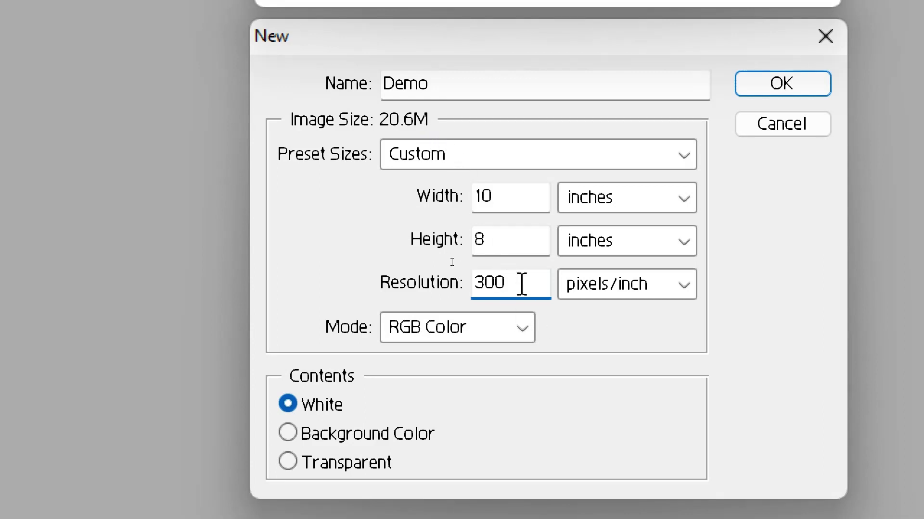
left_click_drag(522, 284, 433, 264)
type("7")
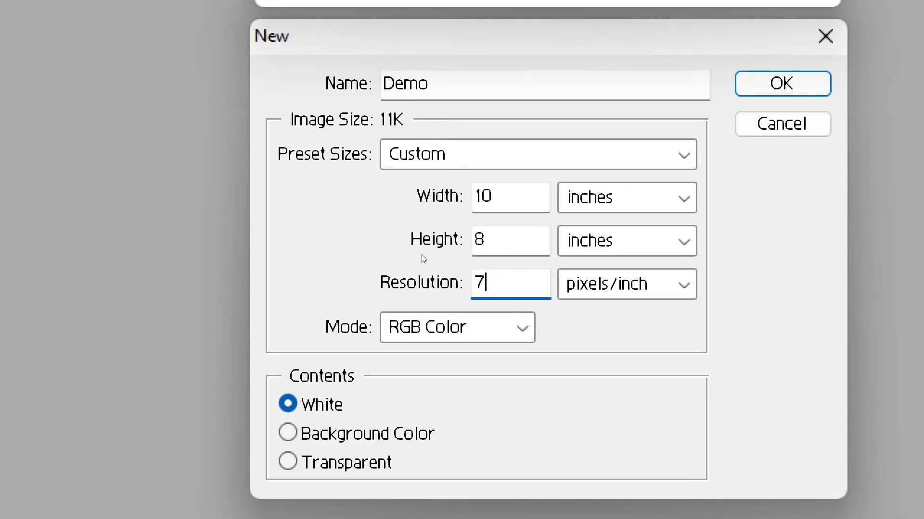
type("2")
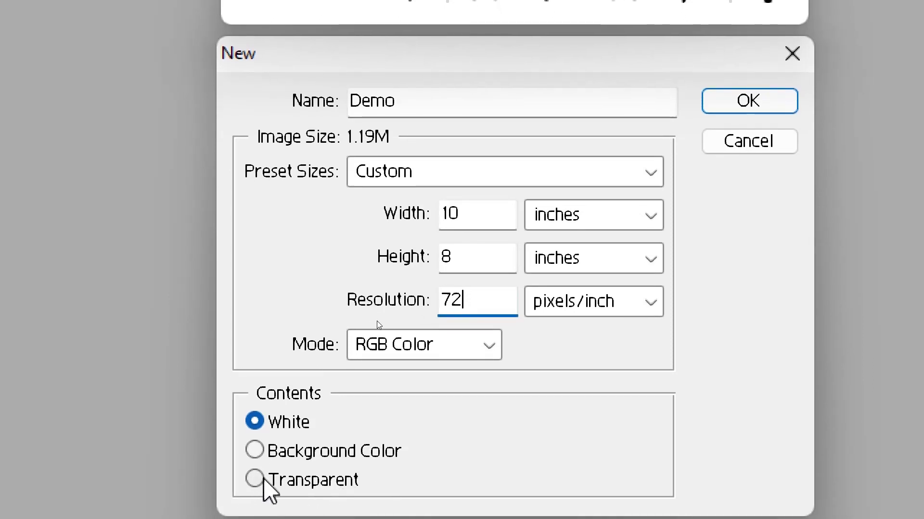
left_click(254, 478)
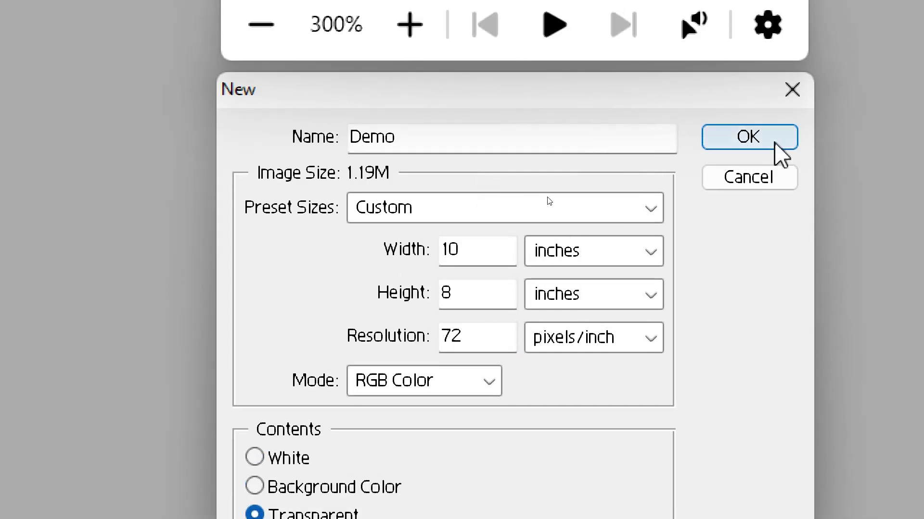
left_click(776, 142)
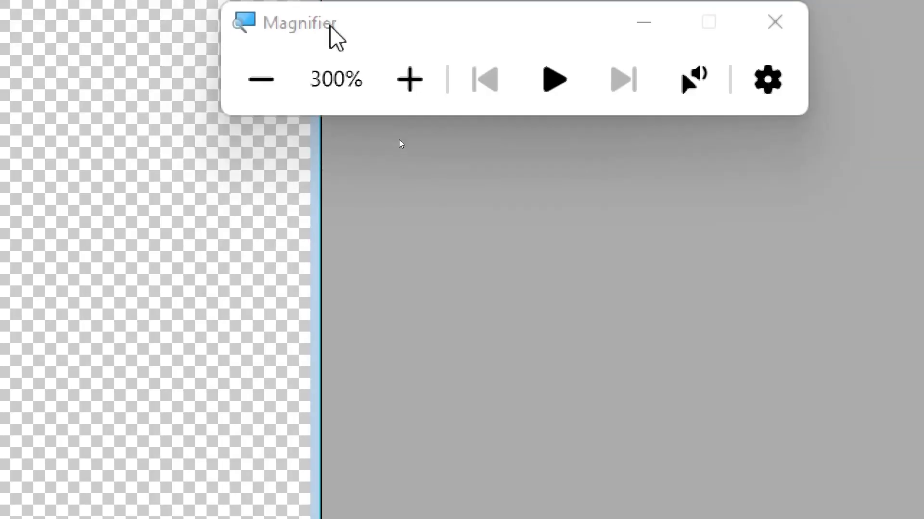
Step: Drag the Demo document window right and down toward the workspace centre
left_click(260, 92)
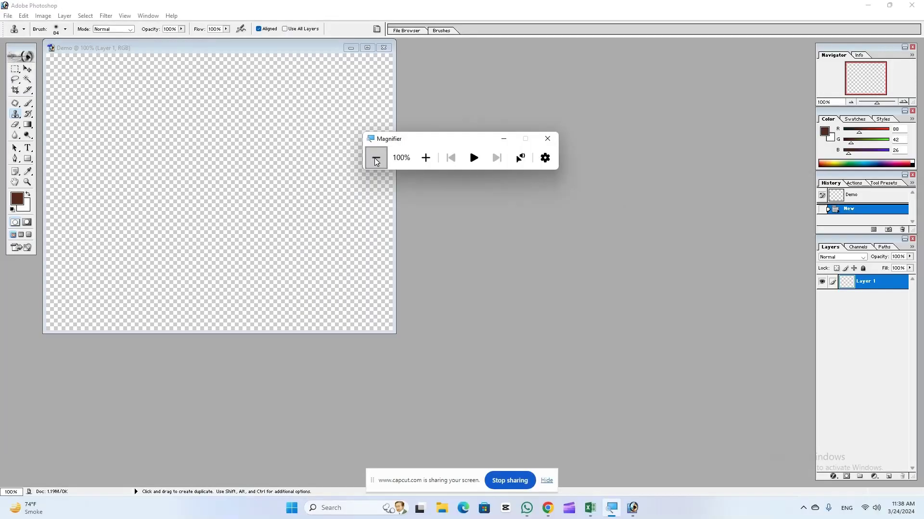
left_click_drag(186, 48, 208, 86)
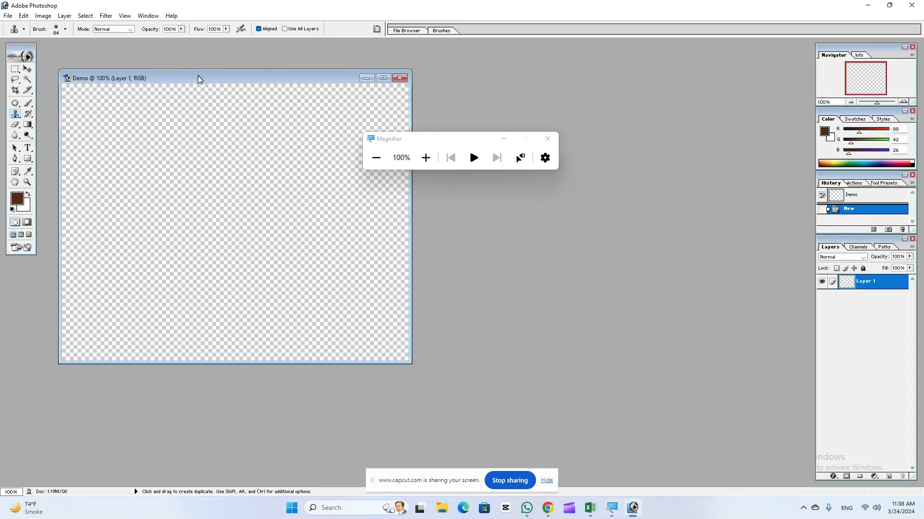
left_click_drag(439, 139, 608, 78)
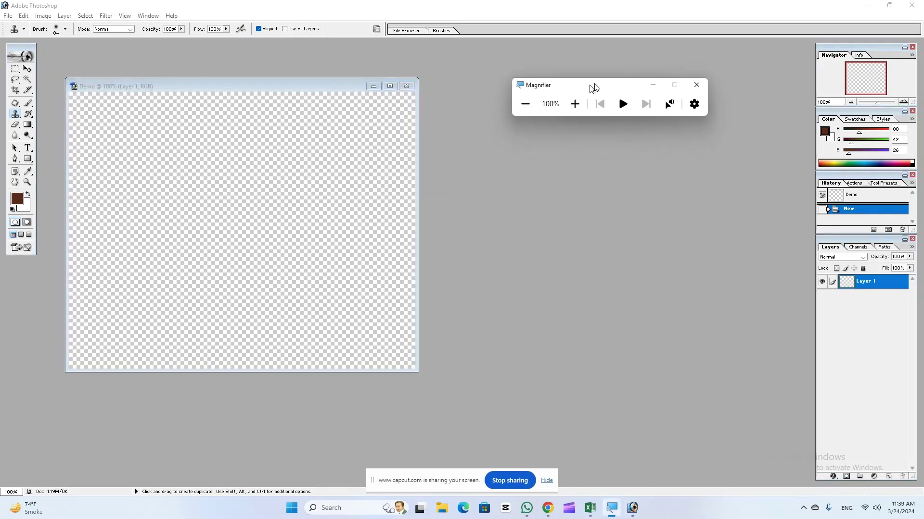
left_click_drag(291, 85, 373, 100)
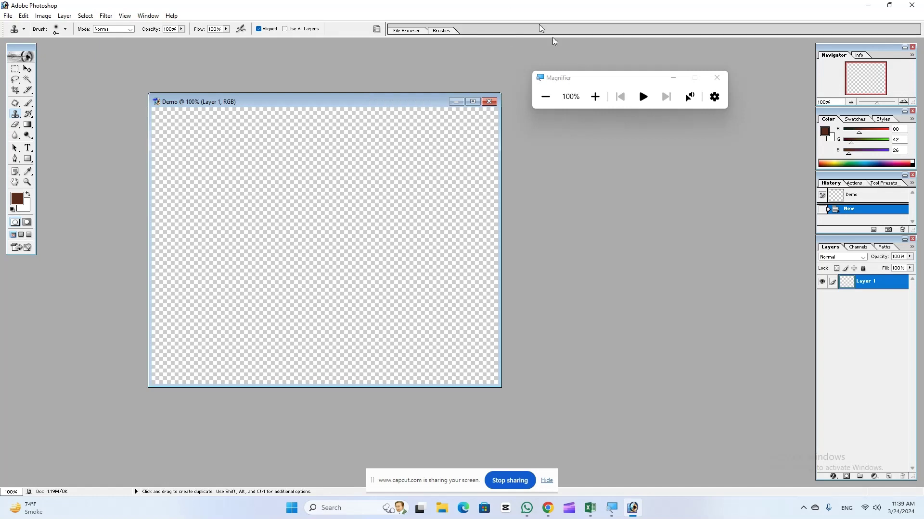
mouse_move(633, 79)
left_mouse_down()
mouse_move(712, 294)
mouse_move(713, 265)
left_mouse_up()
Step: Make the transparent layer active in the Layers panel
left_click(674, 283)
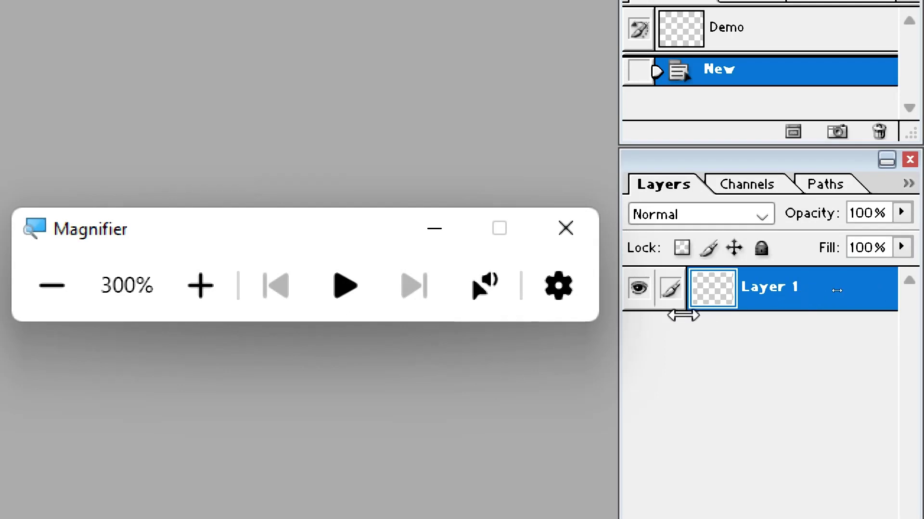
left_click(147, 309)
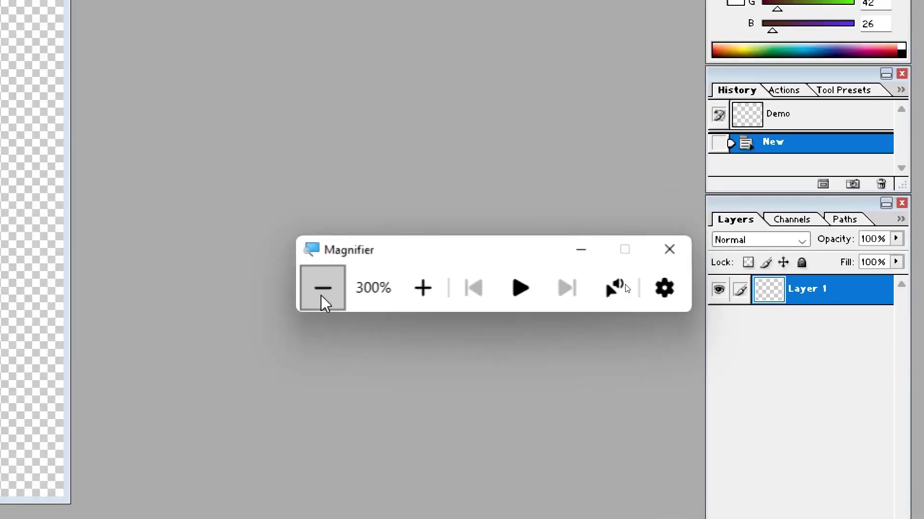
left_click(319, 302)
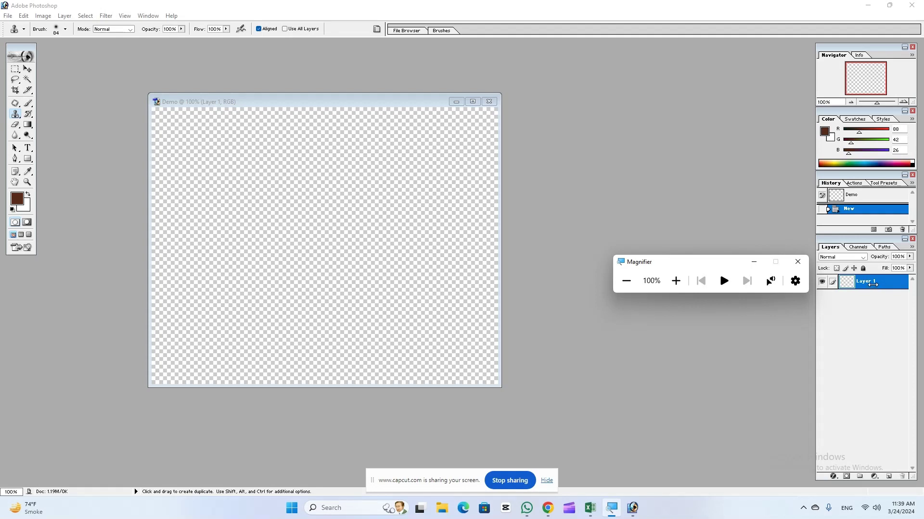
left_click(677, 285)
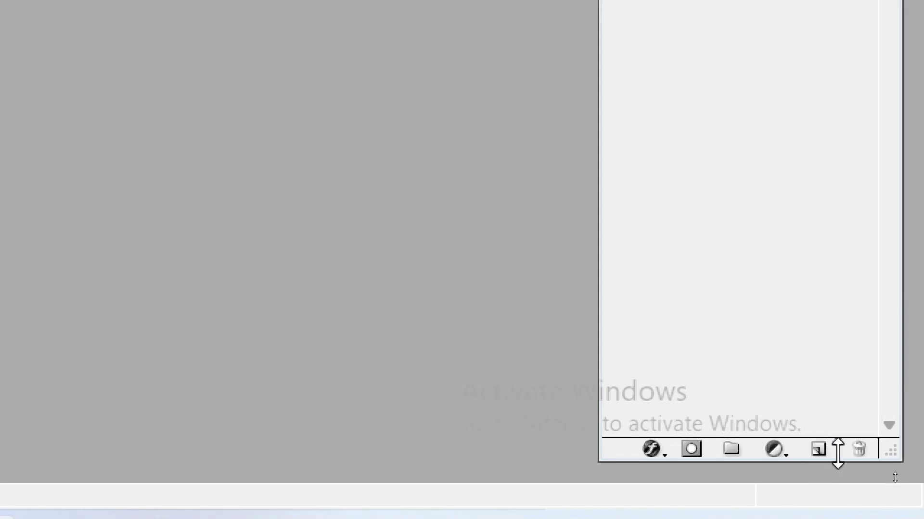
left_click(820, 459)
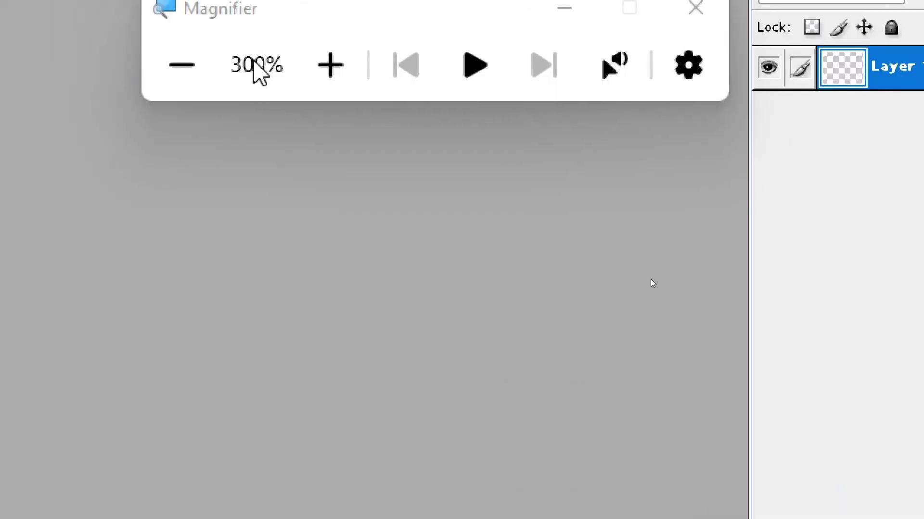
Step: Activate the Rectangle tool with rectangle as the shape type
left_click(198, 72)
left_click(628, 282)
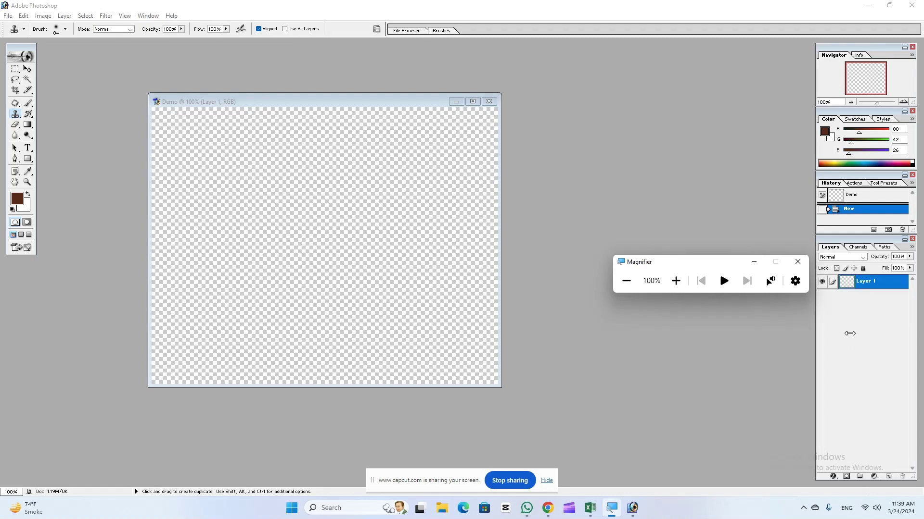
left_click_drag(687, 270, 639, 193)
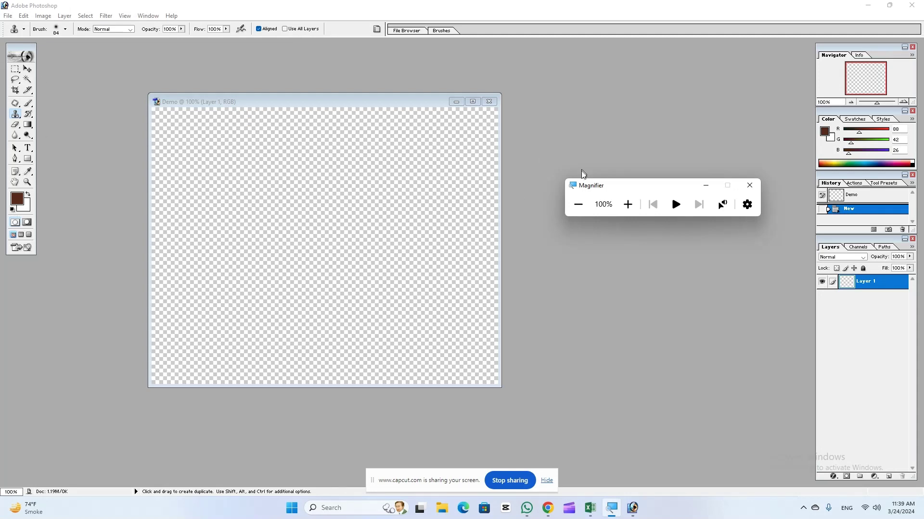
left_click_drag(612, 189, 119, 70)
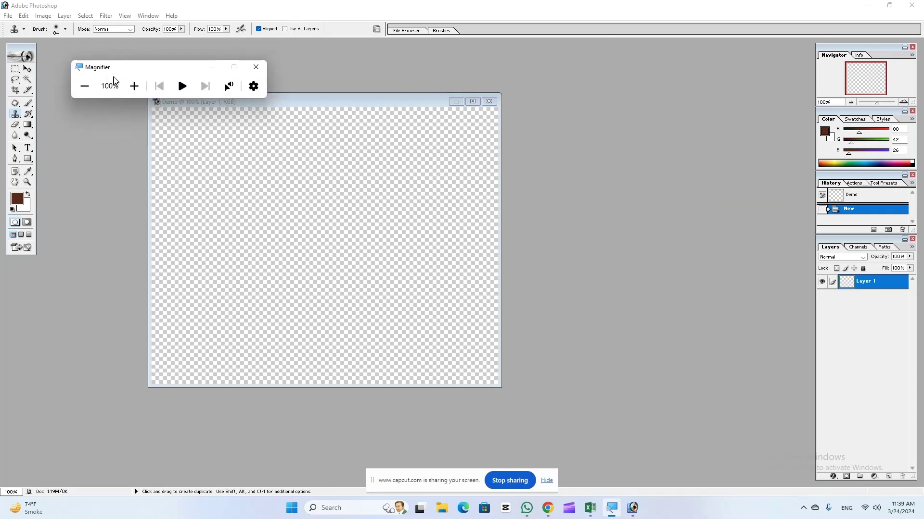
left_click(133, 86)
left_click(134, 87)
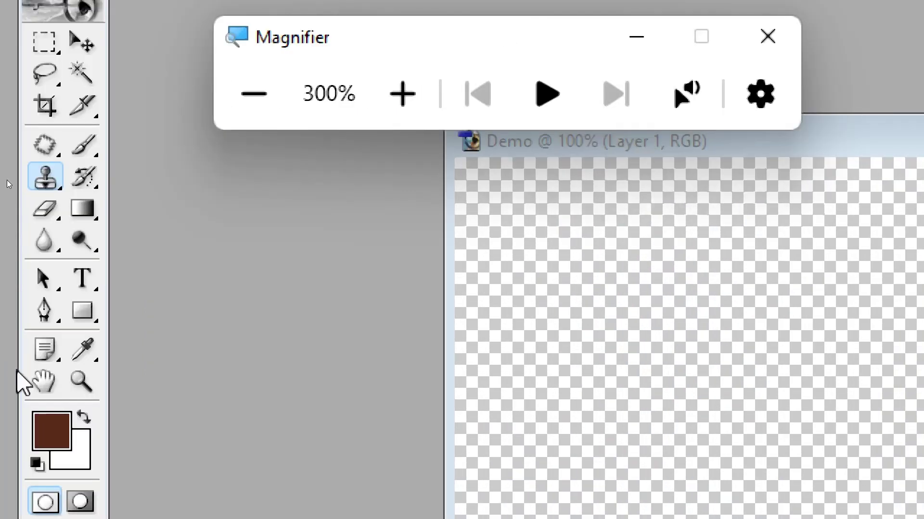
left_click(87, 317)
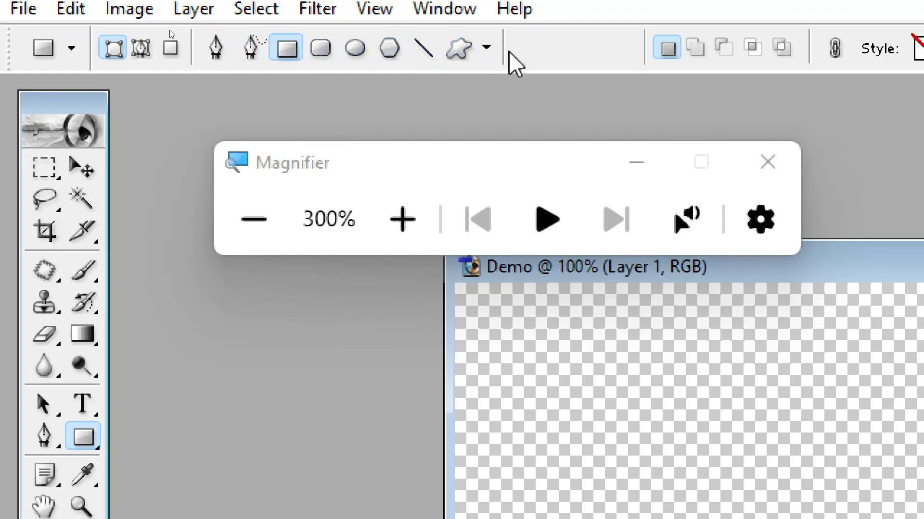
left_click(486, 51)
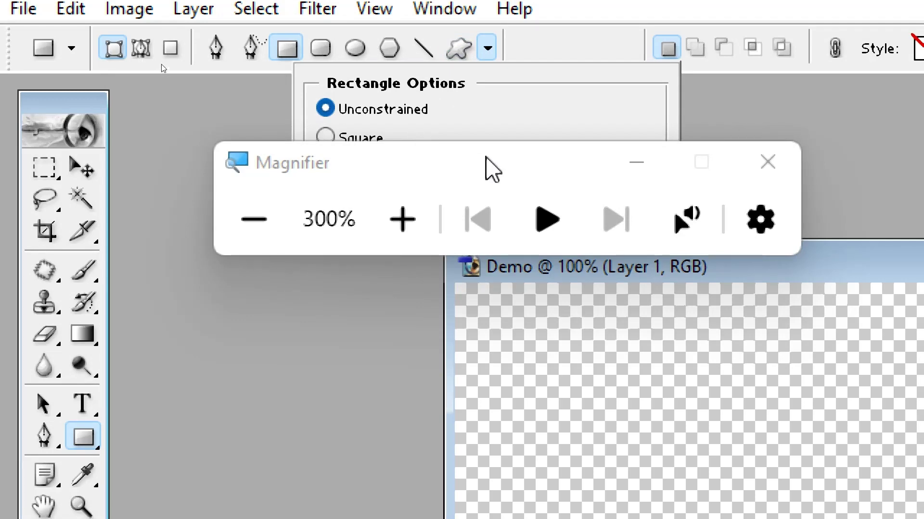
left_click_drag(485, 158, 447, 358)
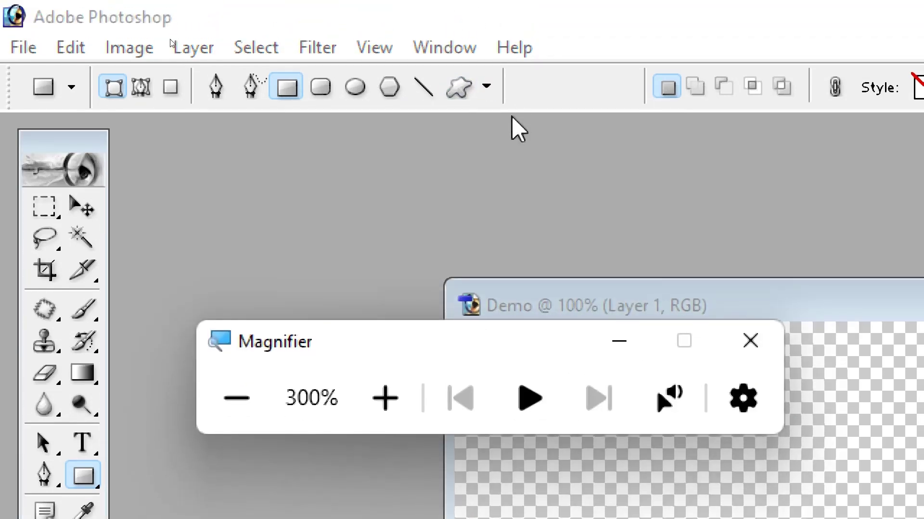
left_click(487, 86)
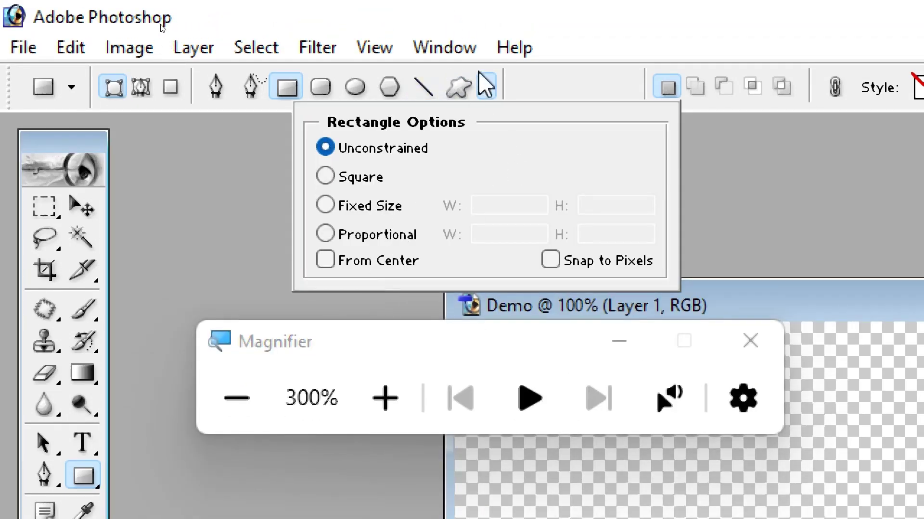
left_click(460, 90)
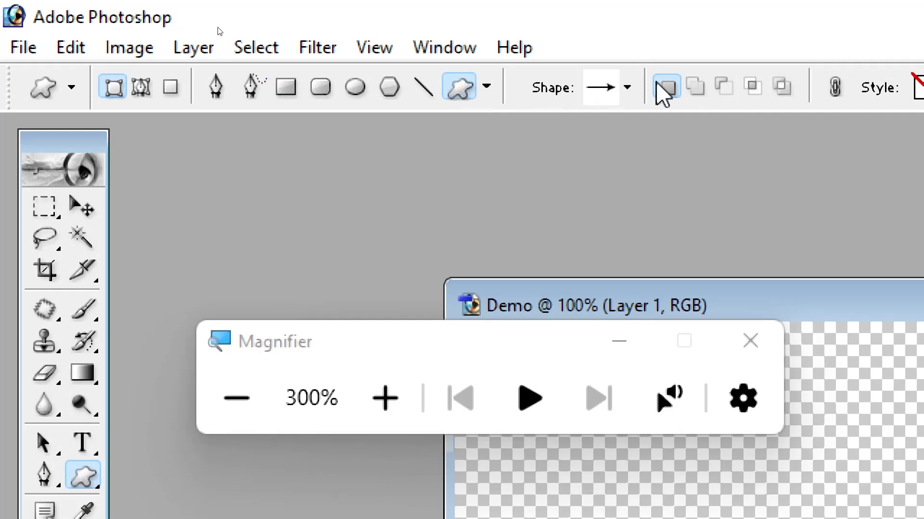
left_click(631, 89)
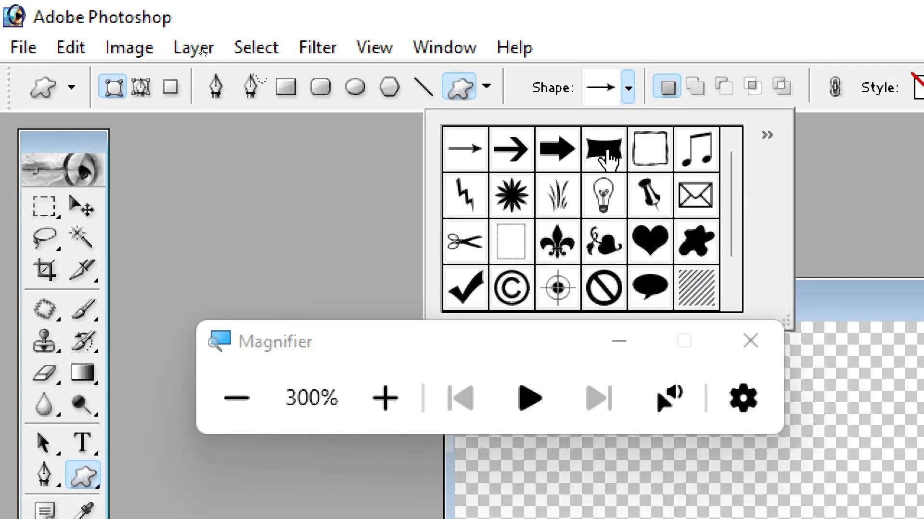
left_click(630, 91)
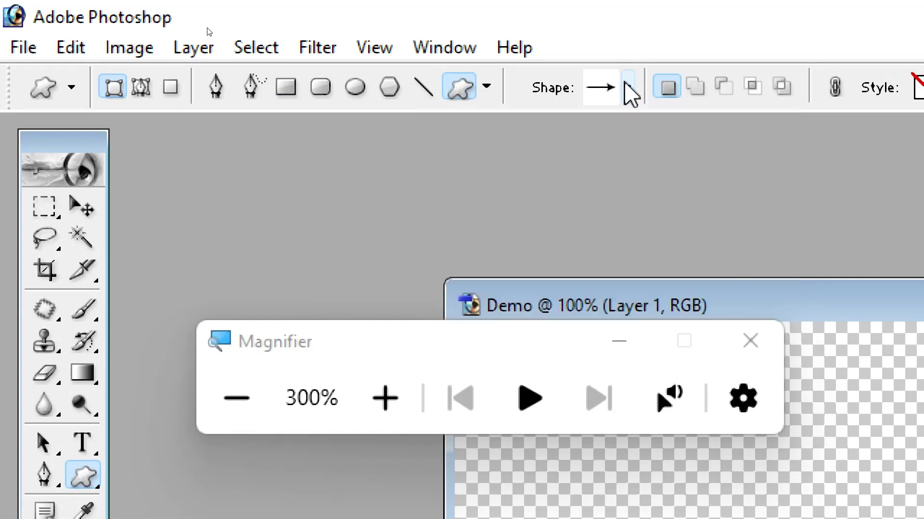
left_click_drag(458, 291, 446, 54)
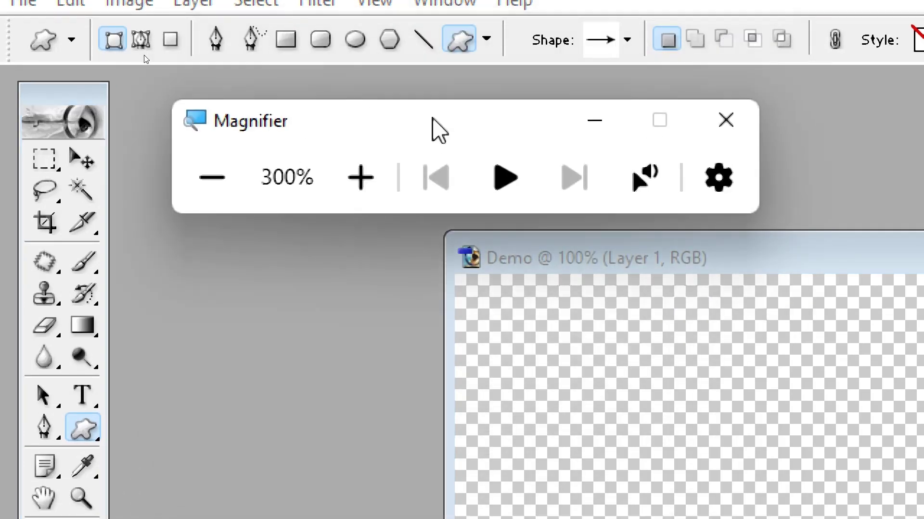
left_click(141, 153)
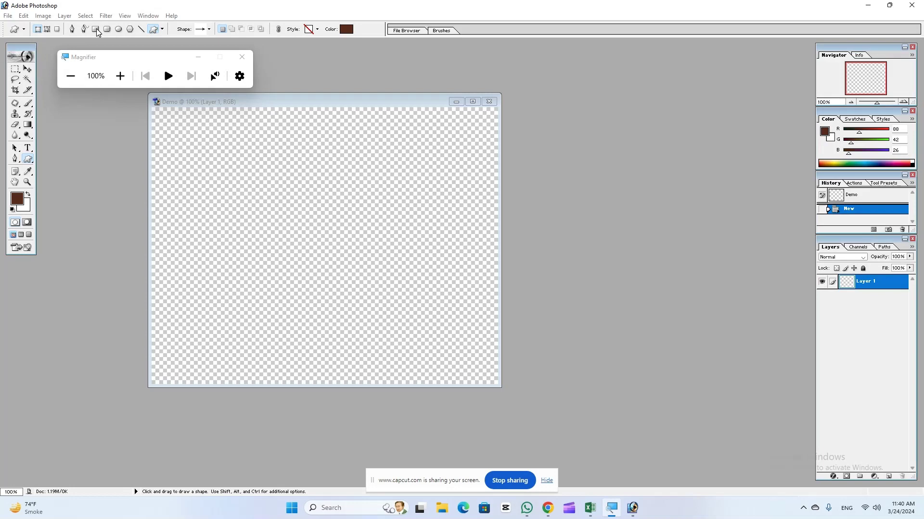
left_click(96, 29)
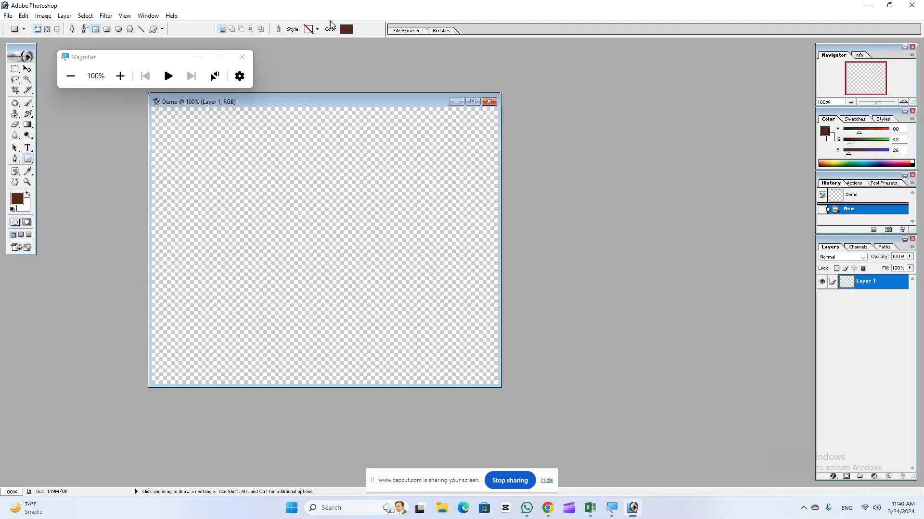
left_click(121, 76)
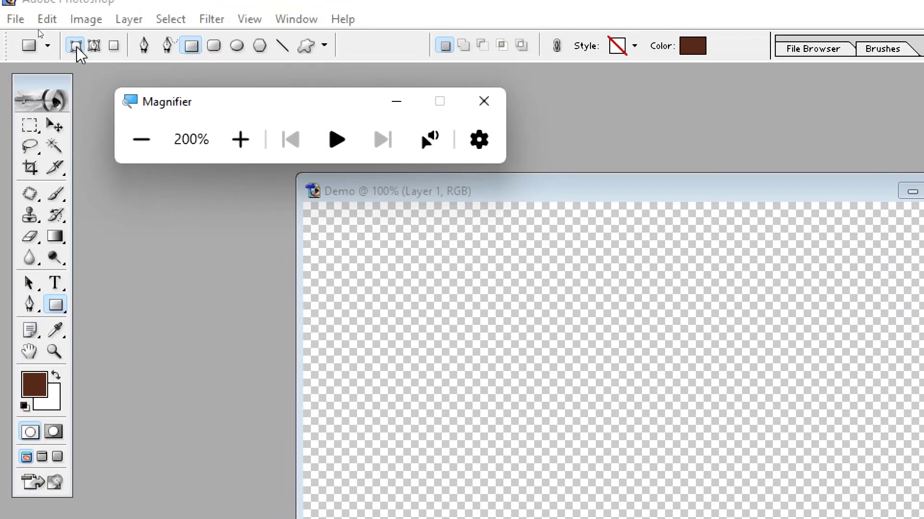
left_click(77, 49)
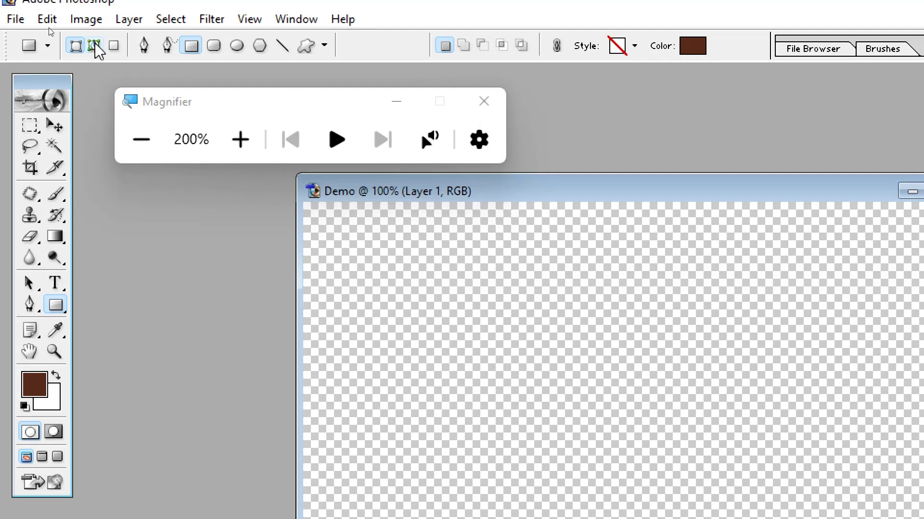
left_click(140, 143)
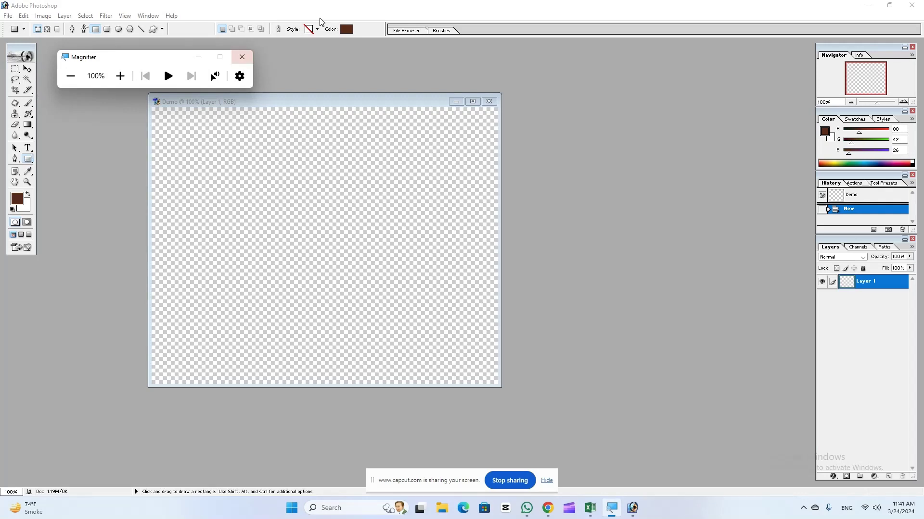
Step: Set the shape fill colour to orange RGB 230, 95, 49
left_click(346, 29)
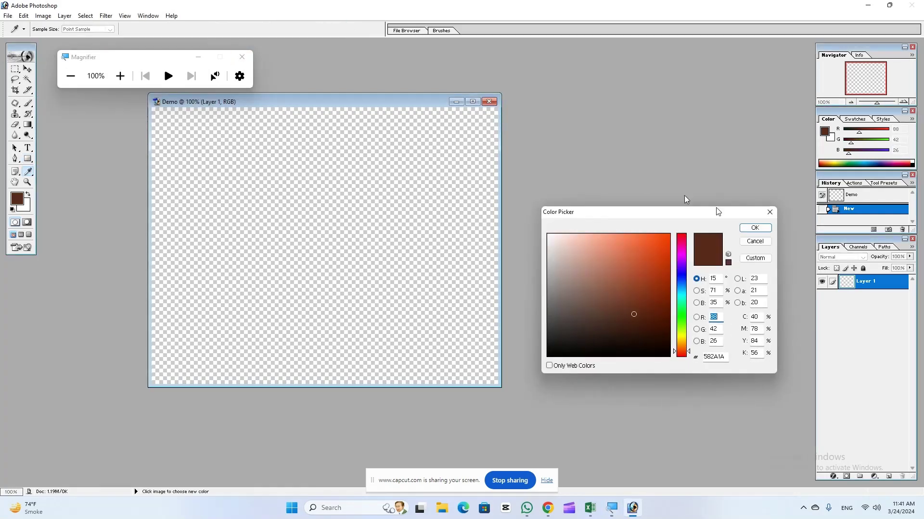
left_click(659, 254)
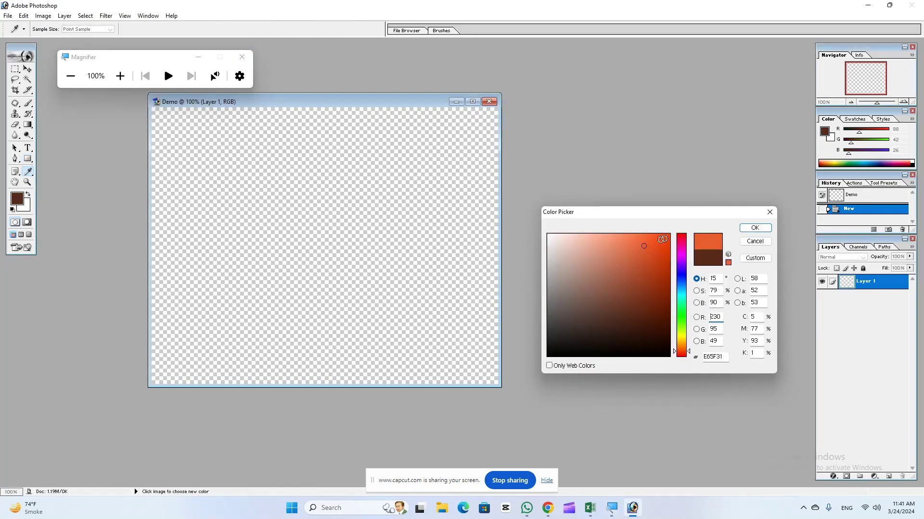
left_click(755, 228)
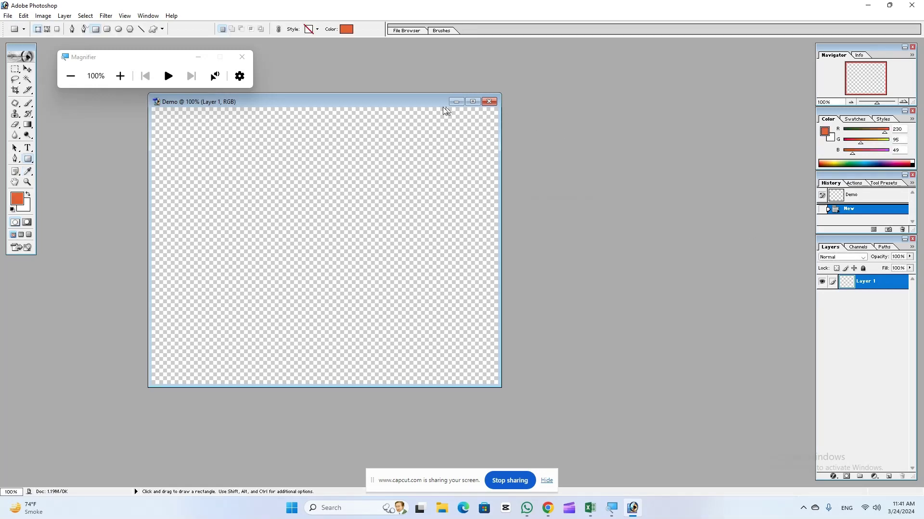
left_click_drag(179, 103, 253, 114)
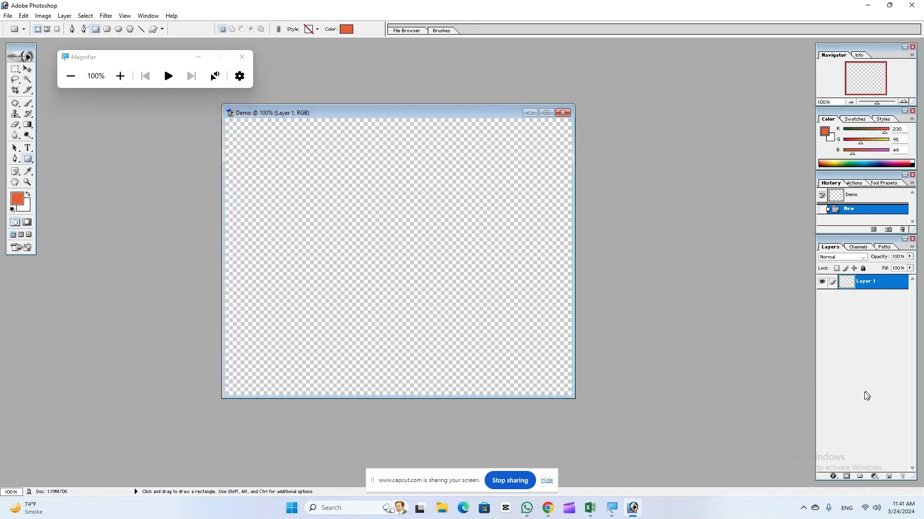
Step: Add a new layer, maximize the document, and draw a rectangle across the whole canvas
left_click(888, 477)
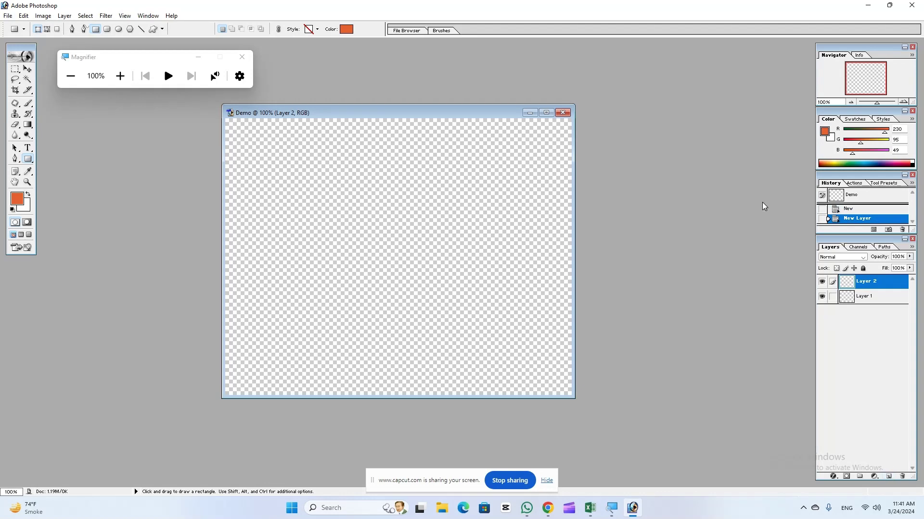
left_click(546, 113)
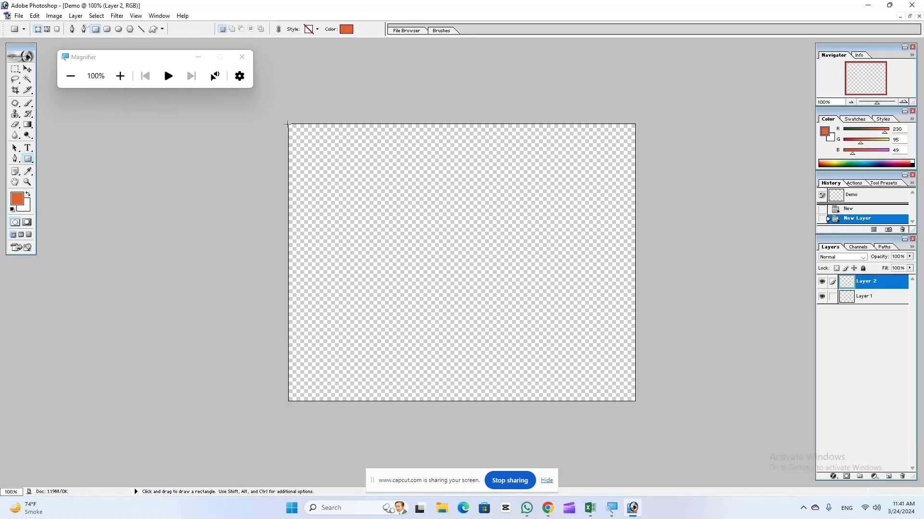
left_click_drag(289, 125, 636, 404)
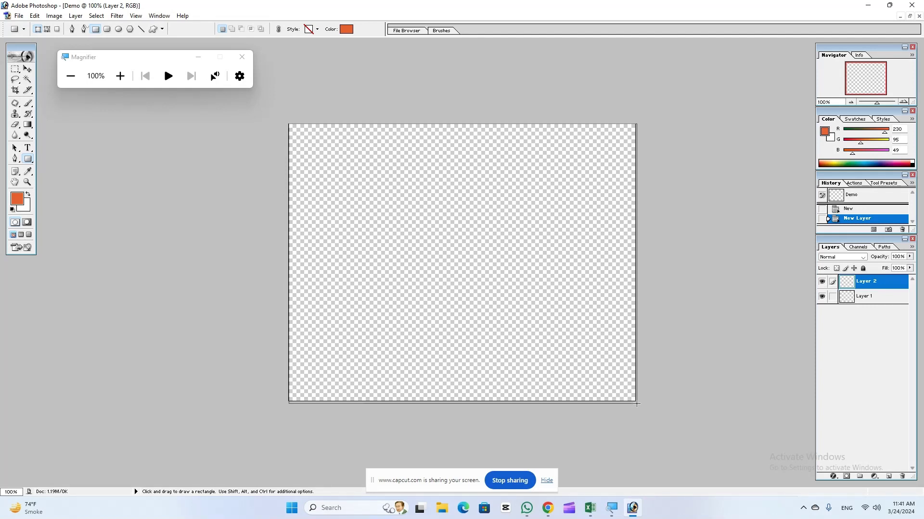
left_click_drag(636, 404, 636, 404)
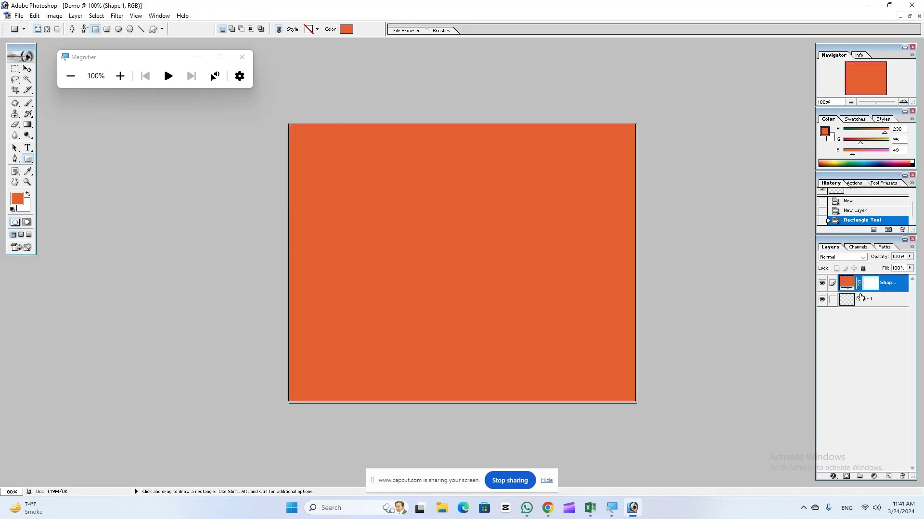
left_click_drag(175, 65, 709, 238)
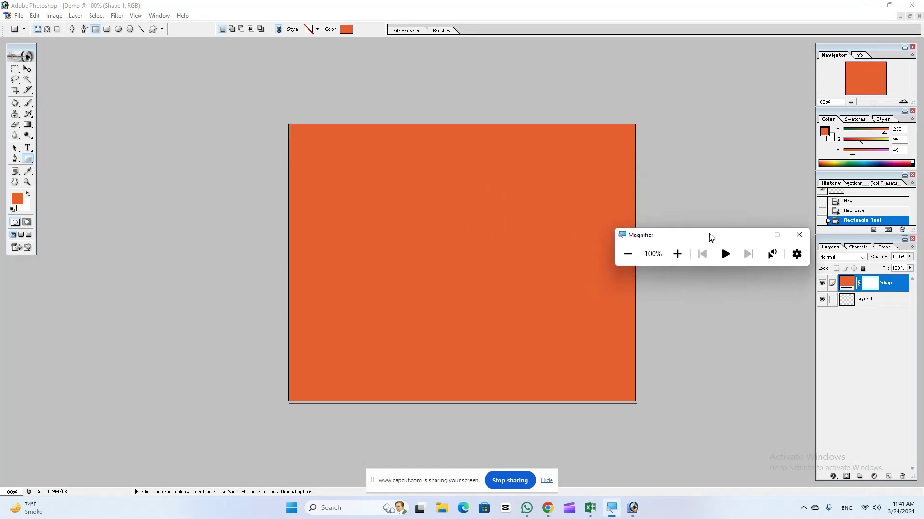
left_click(677, 254)
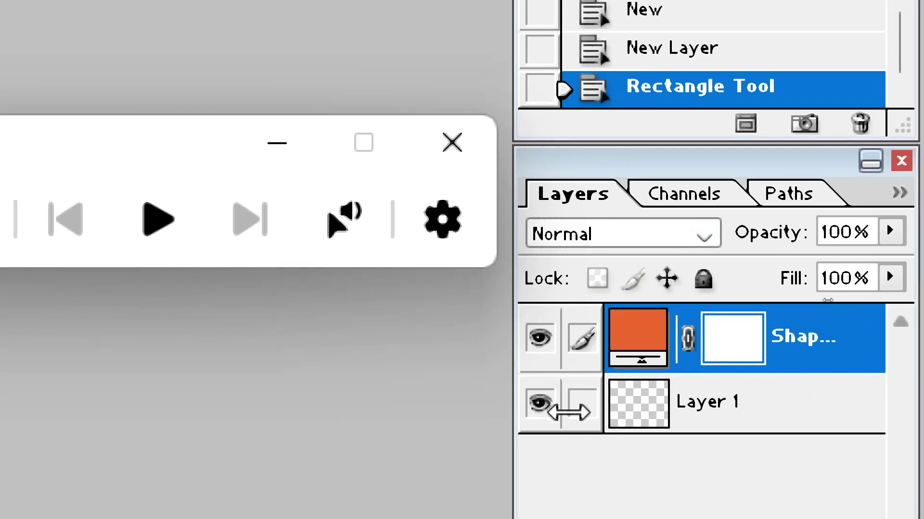
left_click(542, 341)
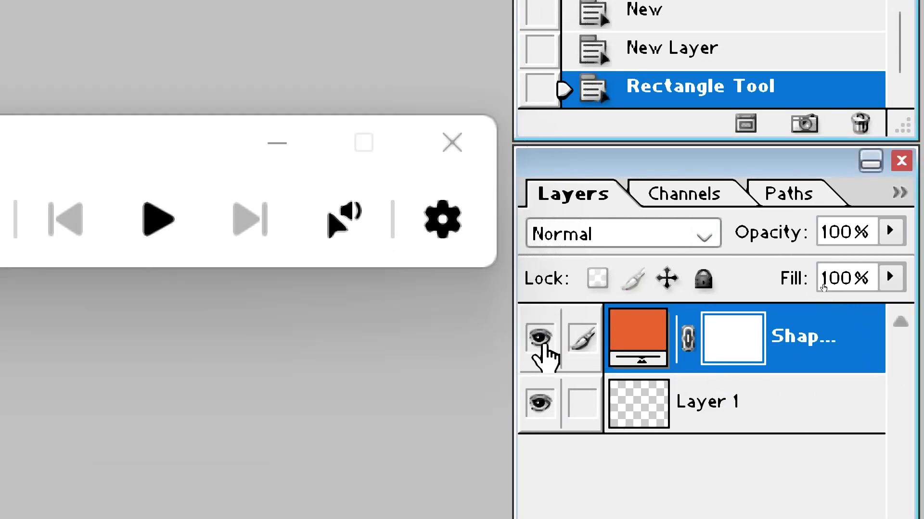
left_click(544, 342)
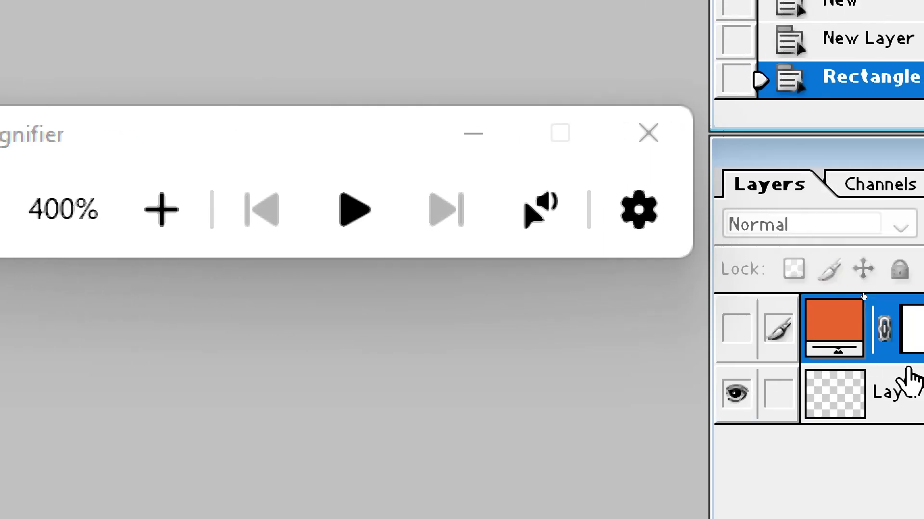
left_click(736, 329)
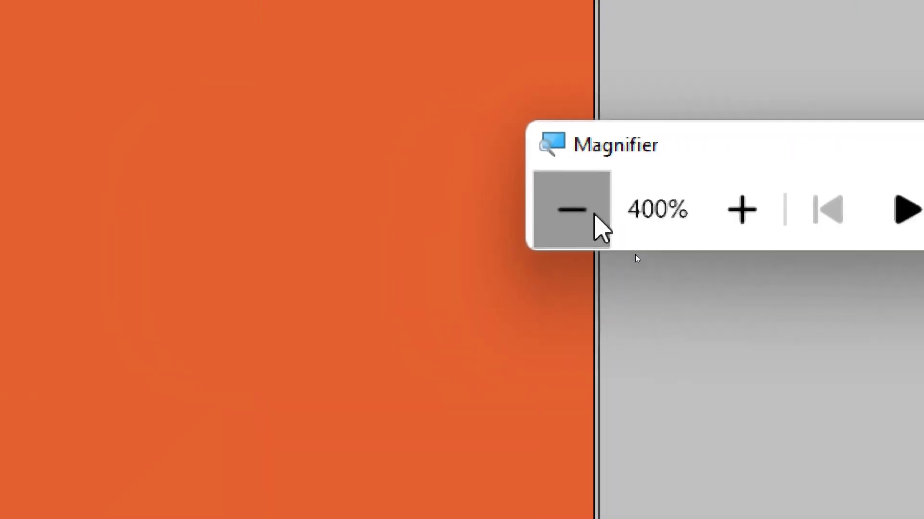
left_click(631, 254)
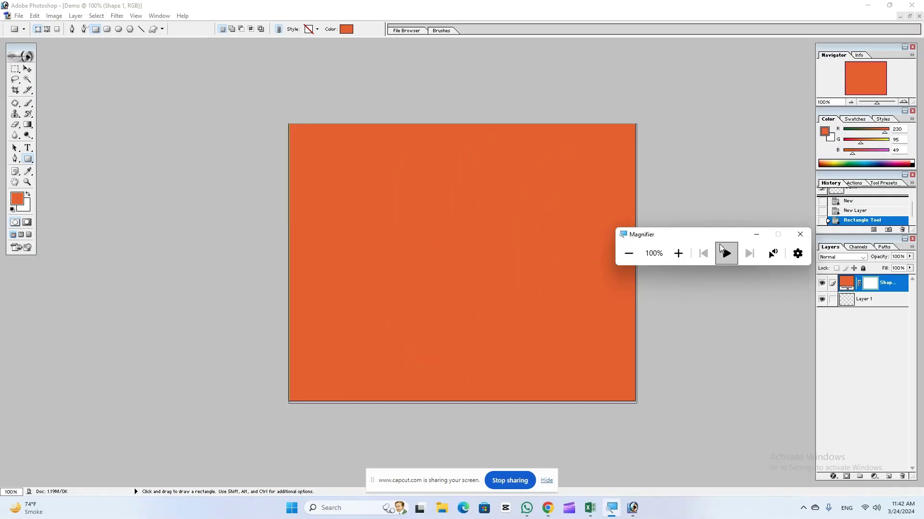
left_click_drag(717, 238, 678, 75)
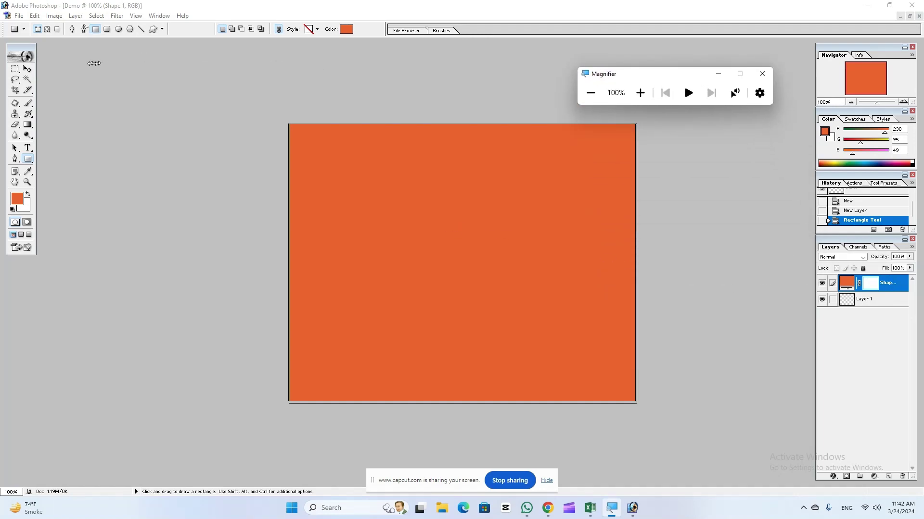
Step: Stretch the orange rectangle past all four canvas edges and apply the transform
left_click(33, 75)
left_click(28, 70)
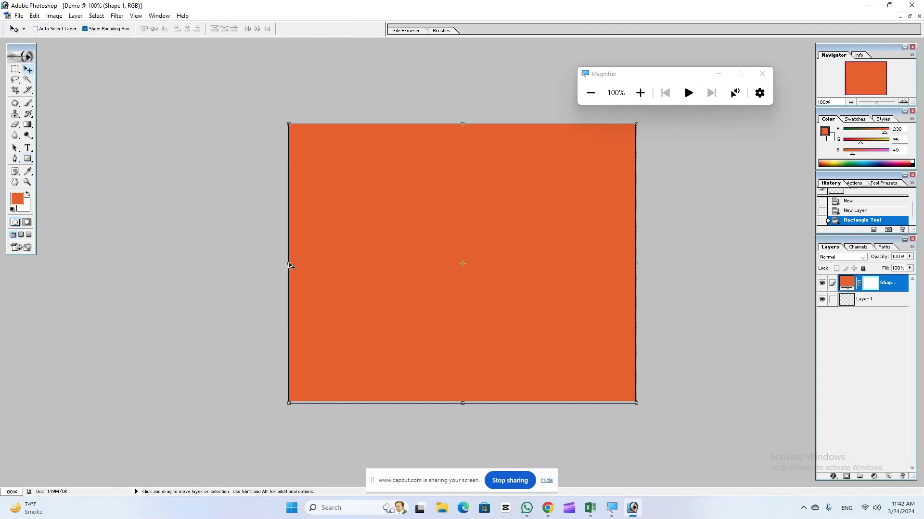
left_click_drag(288, 263, 271, 263)
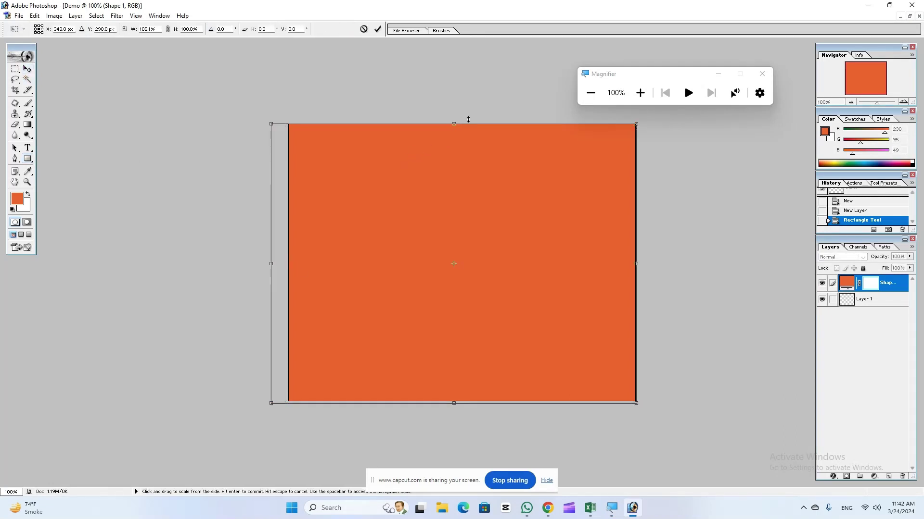
left_click_drag(454, 120, 453, 114)
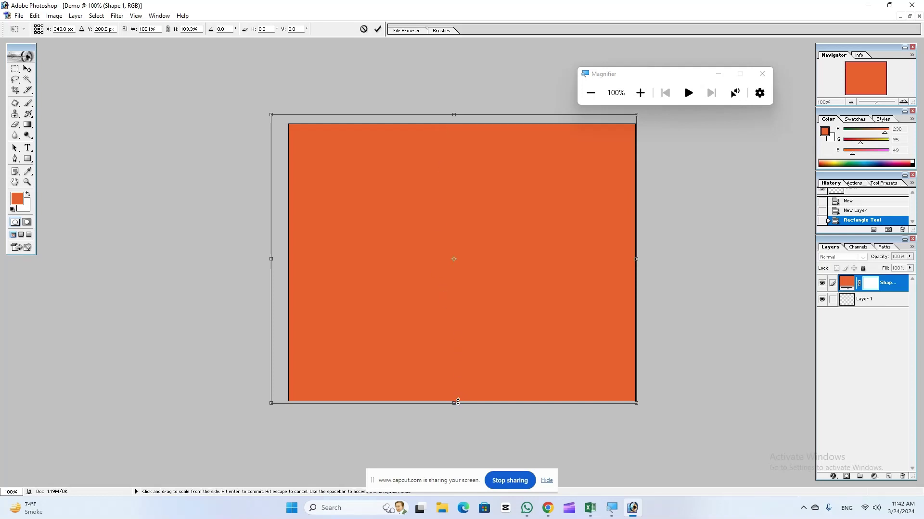
left_click_drag(455, 403, 455, 408)
left_click_drag(636, 262, 647, 262)
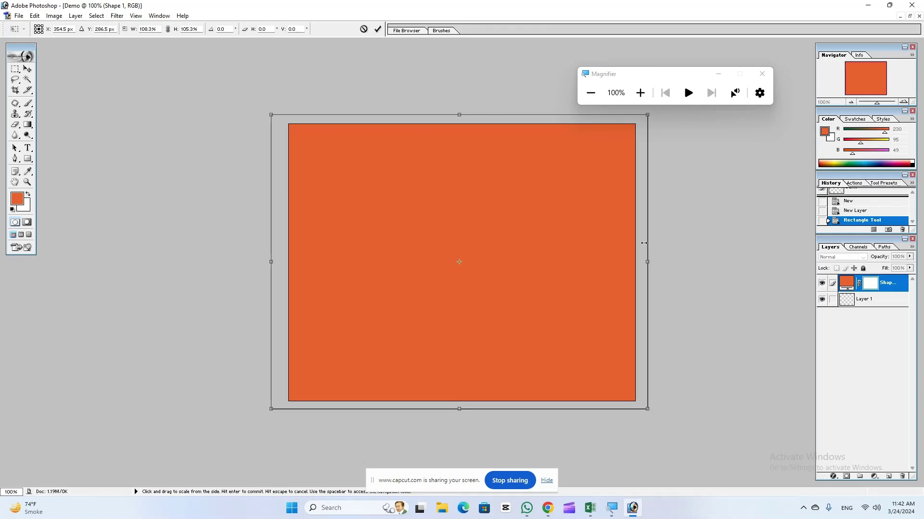
left_click(27, 69)
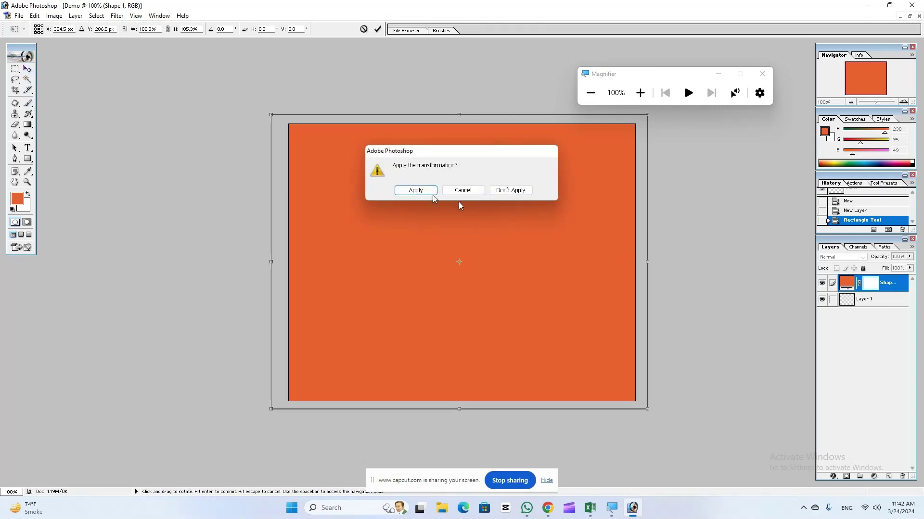
left_click(408, 193)
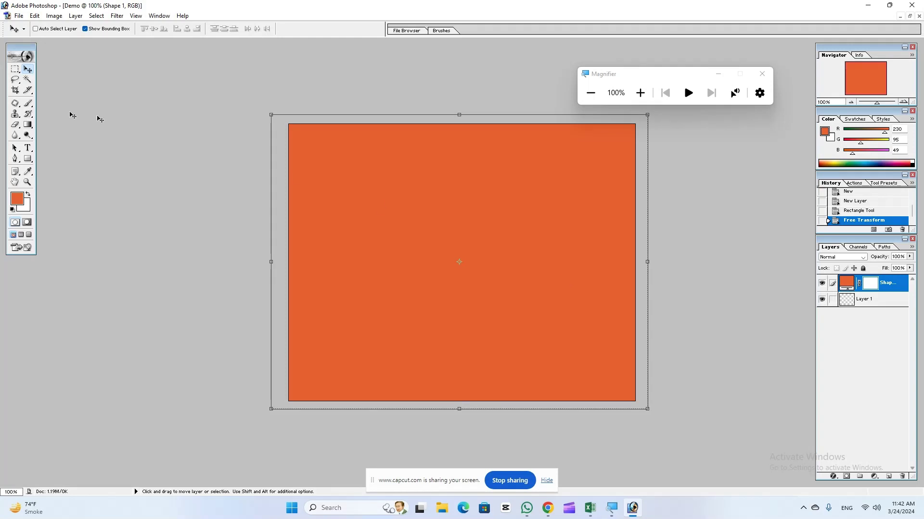
left_click_drag(637, 76, 164, 94)
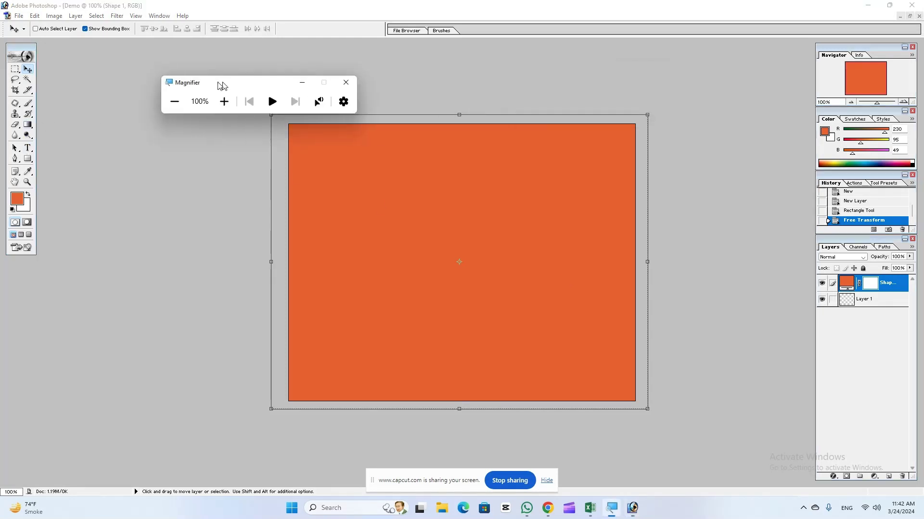
left_click(167, 111)
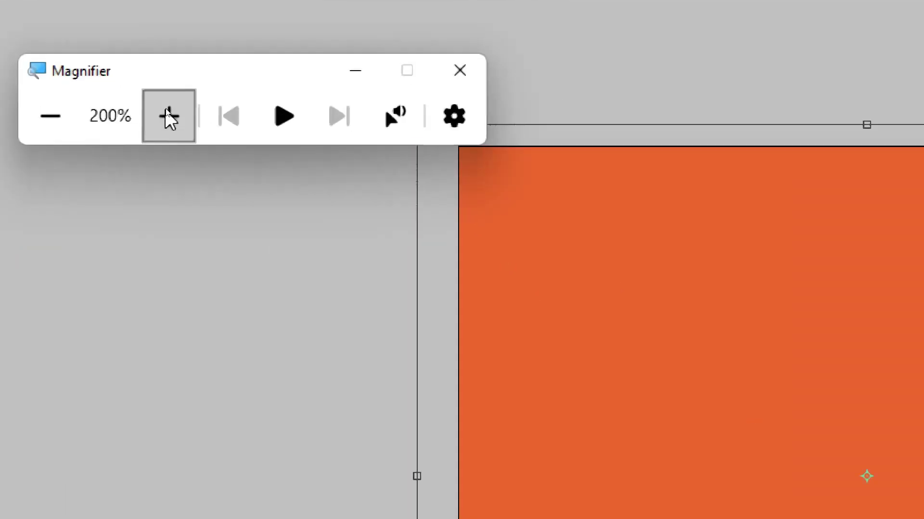
Step: Choose the Type tool and place a text insertion point on the orange canvas
left_click(167, 112)
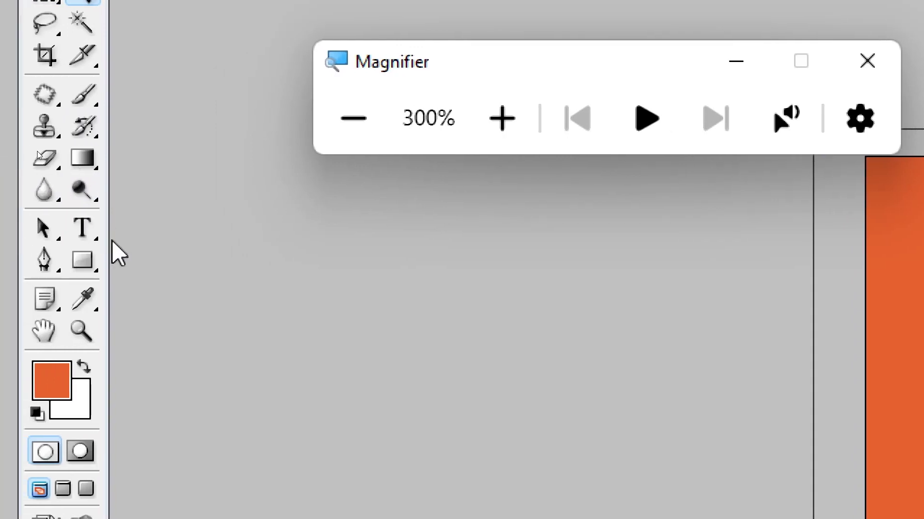
left_click(81, 231)
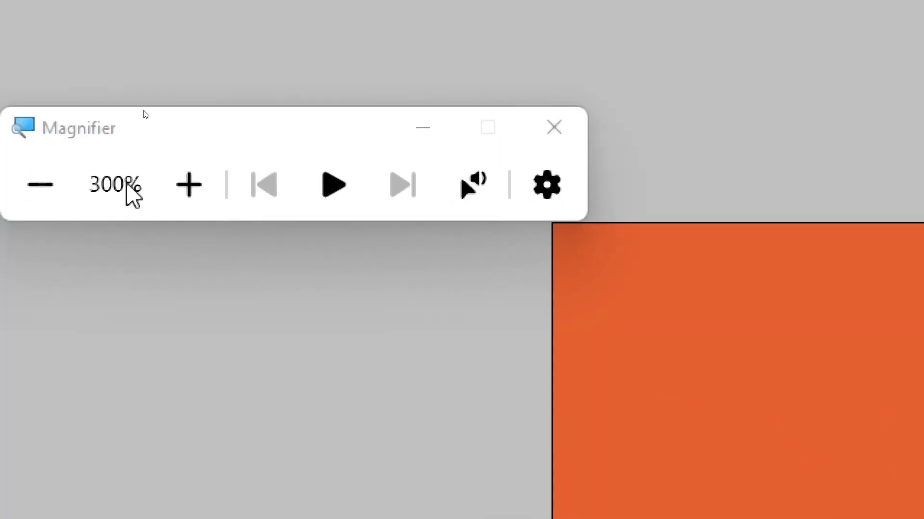
left_click(38, 185)
left_click(37, 185)
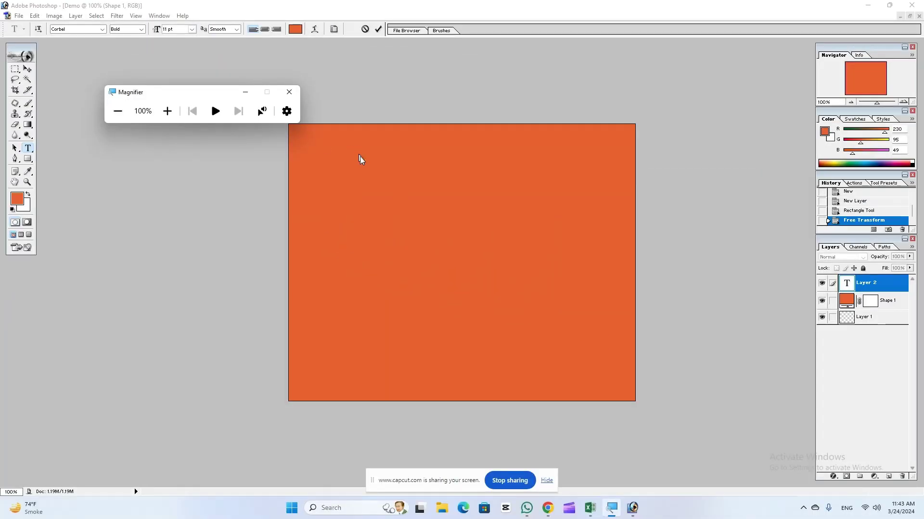
left_click(402, 189)
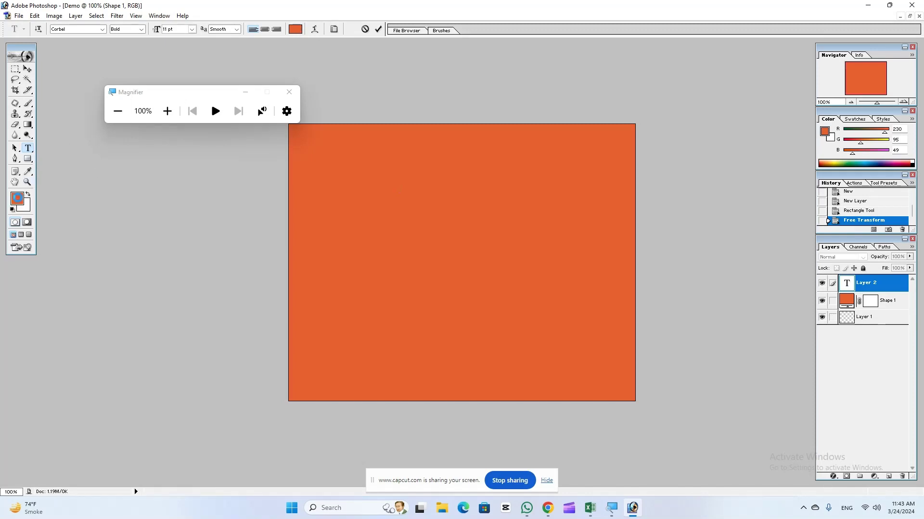
Step: Set the foreground colour to black, type 'Mujahid', and select the word
left_click(17, 197)
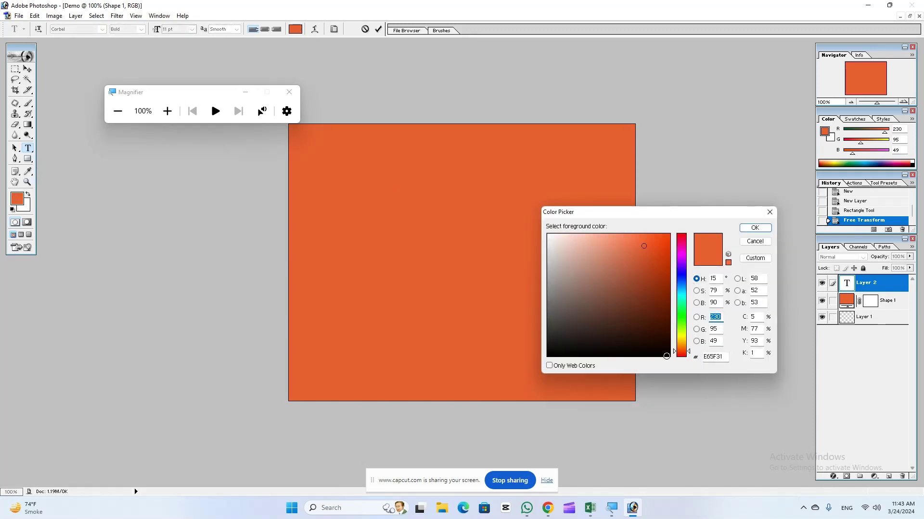
left_click(667, 356)
left_click(753, 229)
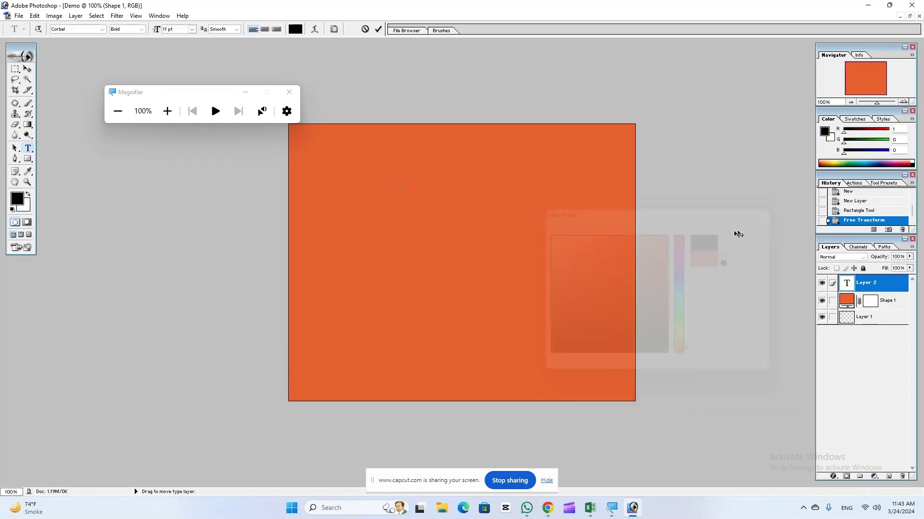
type("Mujahid")
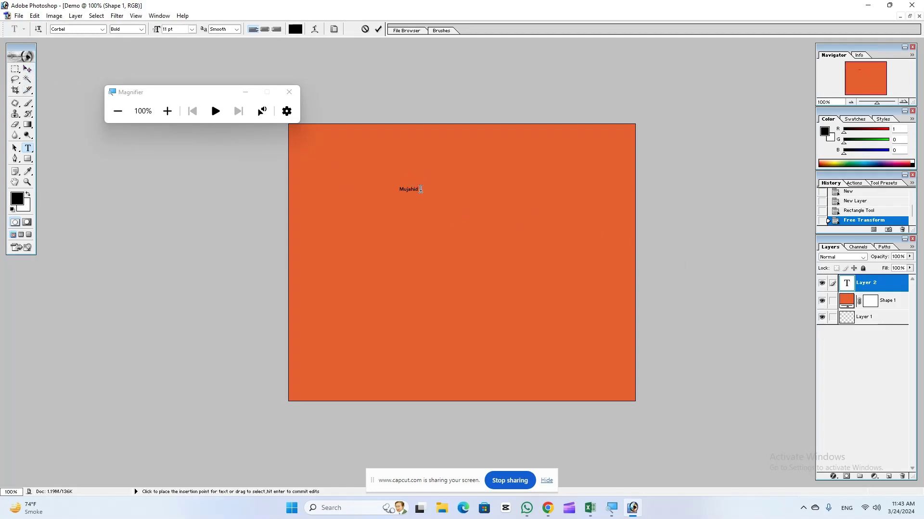
left_click_drag(421, 189, 392, 188)
Step: Change the Mujahid font to Franklin Gothic Medium Italic and commit the text
left_click(102, 29)
left_click(67, 83)
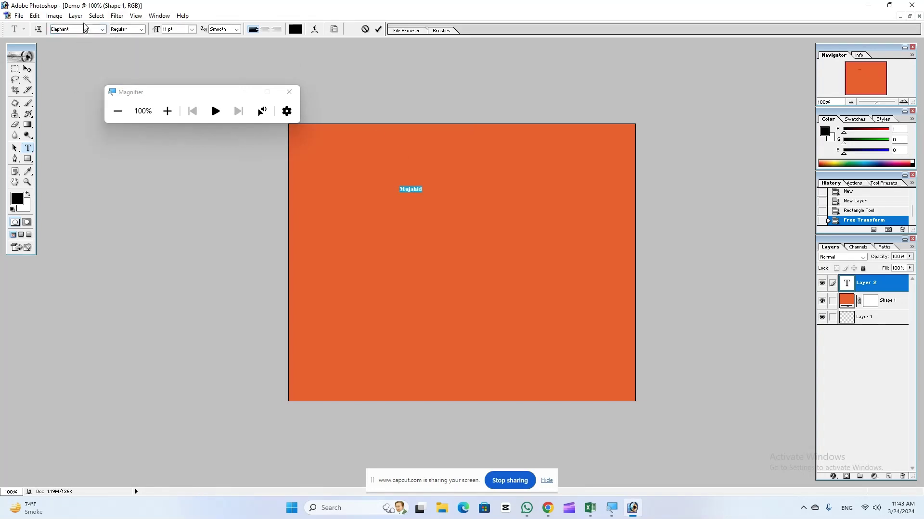
left_click(102, 30)
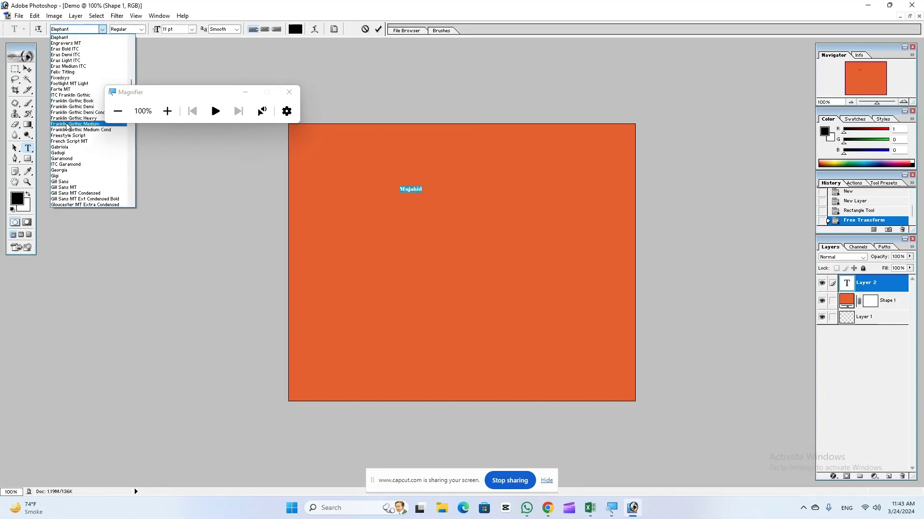
left_click(68, 128)
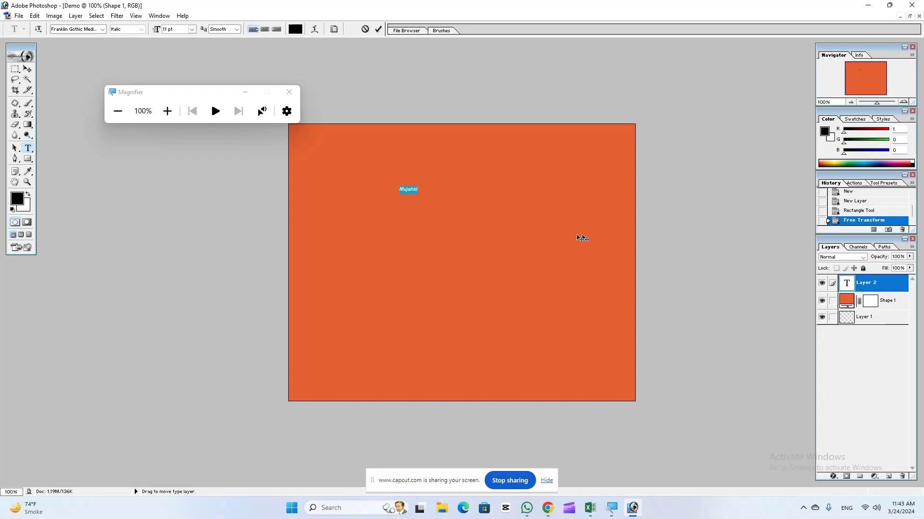
left_click(28, 70)
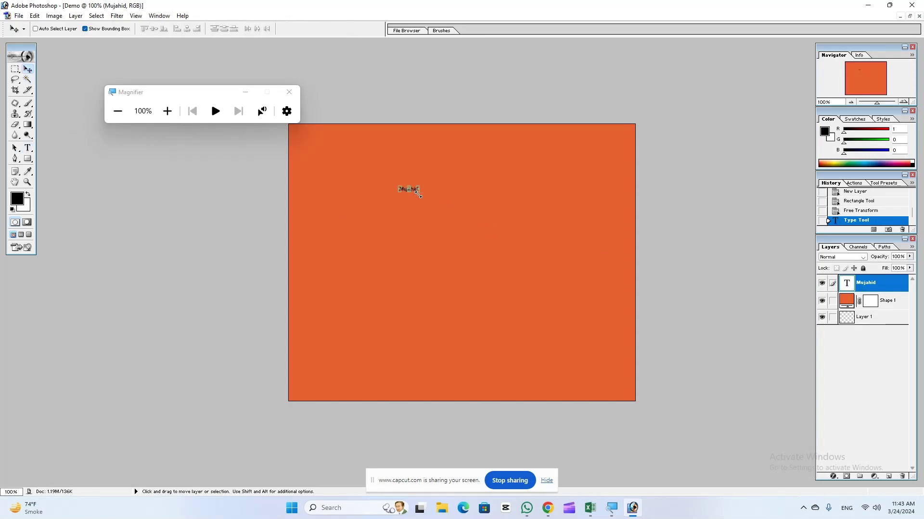
Step: Free Transform the Mujahid text larger until it spans most of the canvas width, then apply
left_click_drag(421, 193, 577, 225)
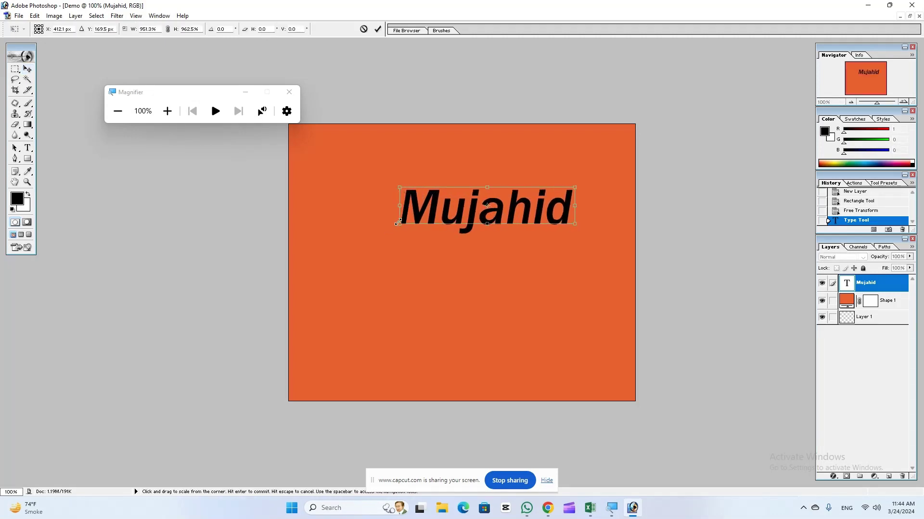
left_click_drag(399, 224, 329, 265)
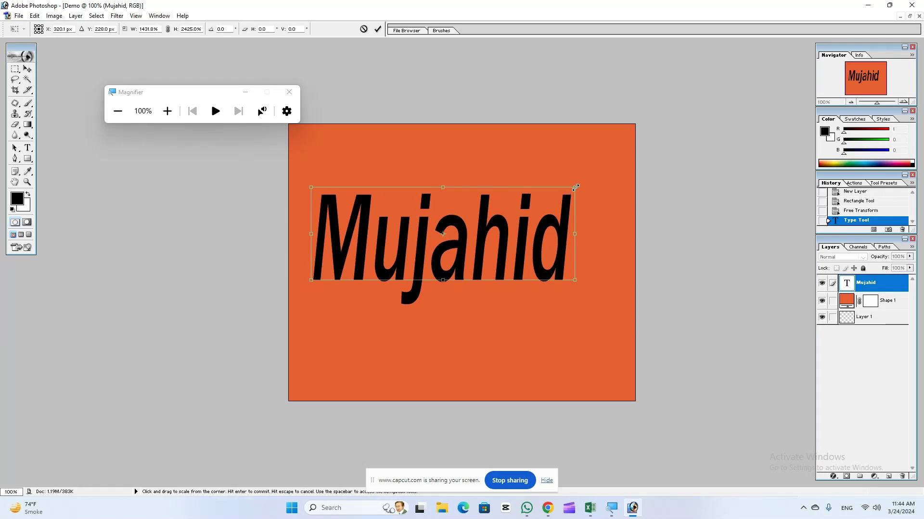
left_click_drag(575, 187, 615, 179)
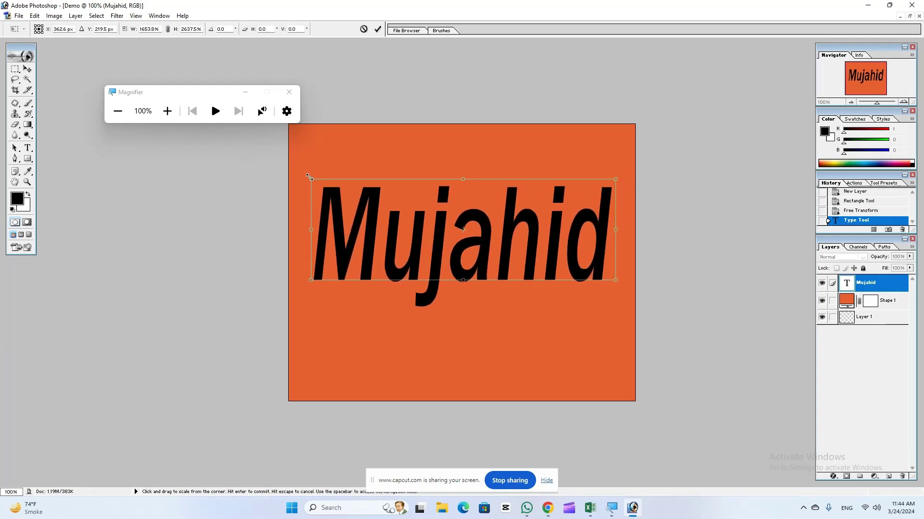
left_click_drag(311, 178, 296, 204)
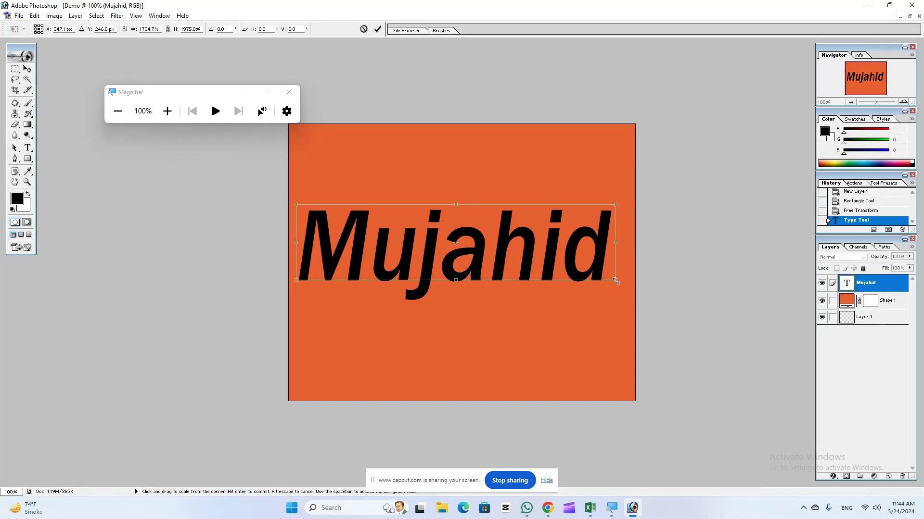
left_click_drag(626, 281, 628, 284)
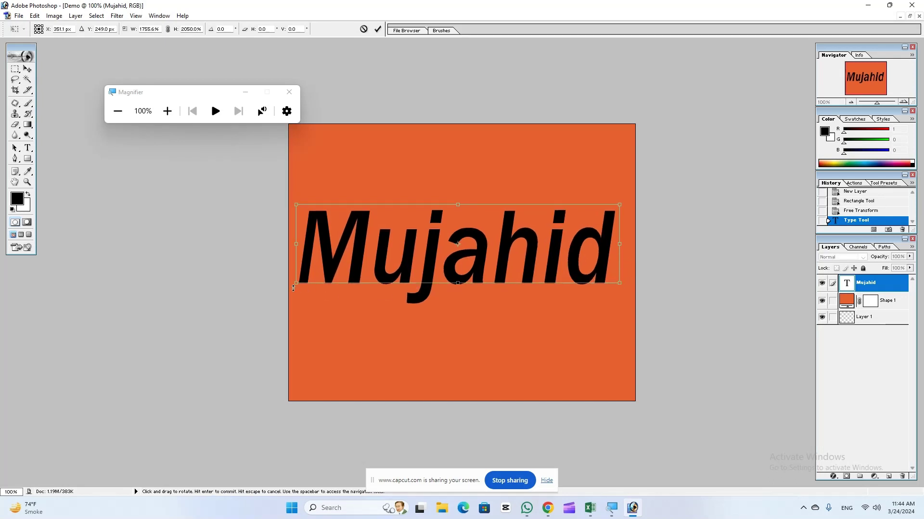
left_click_drag(293, 288, 291, 291)
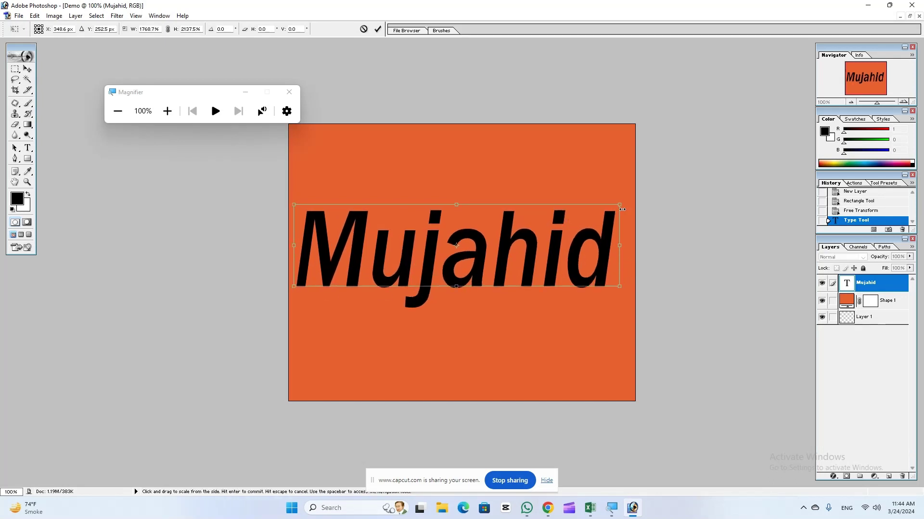
left_click_drag(622, 210, 626, 209)
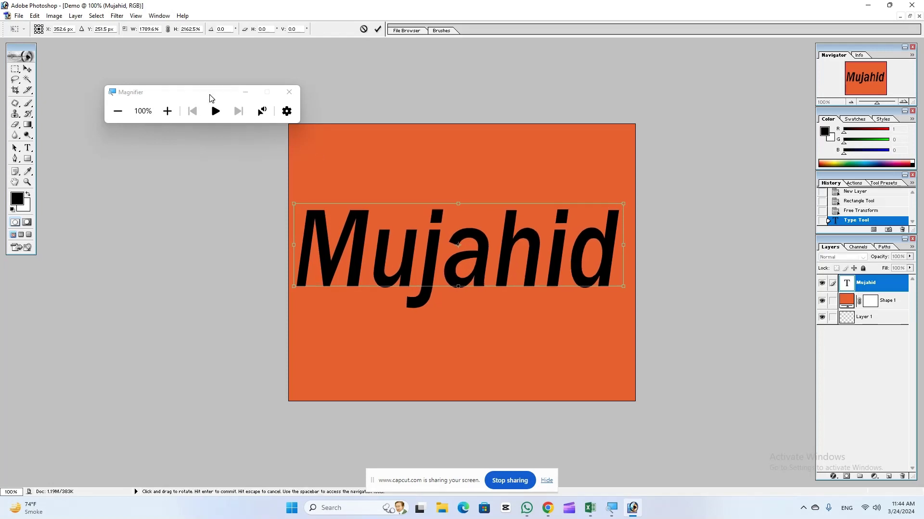
left_click_drag(210, 98, 684, 183)
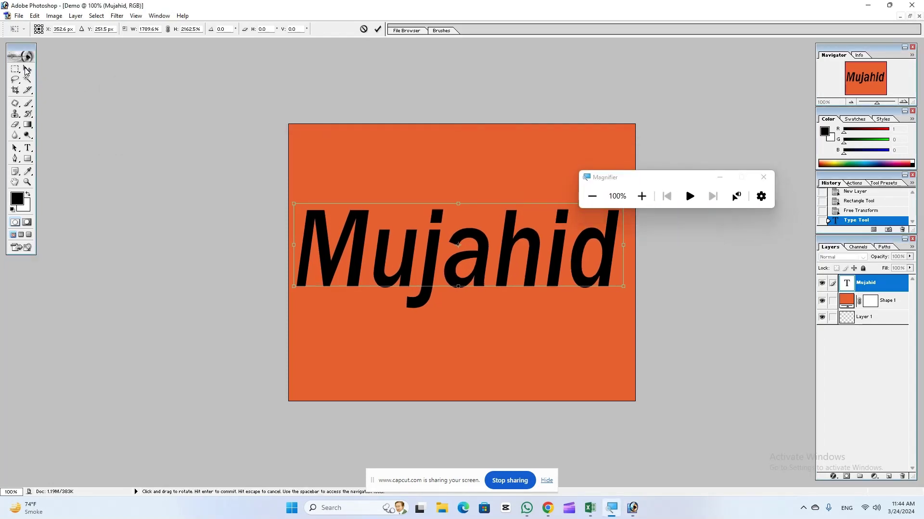
left_click(27, 71)
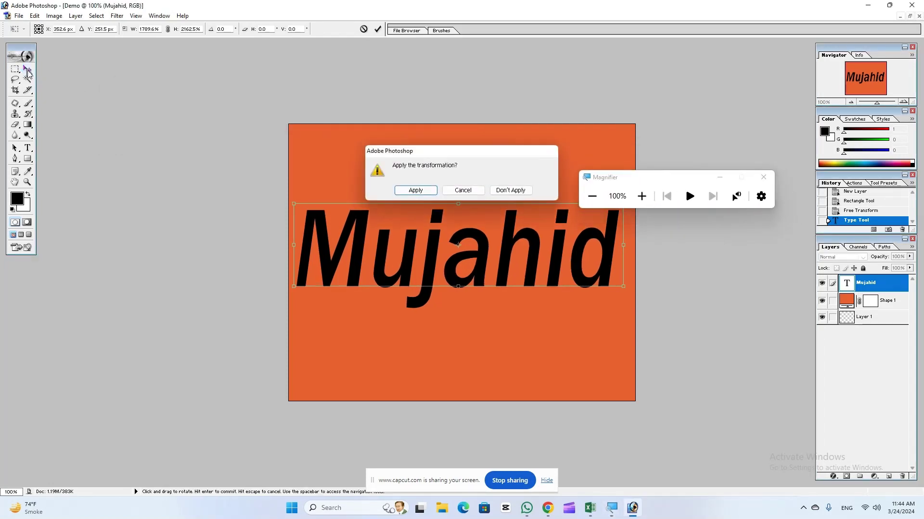
left_click(416, 192)
left_click_drag(676, 180, 688, 188)
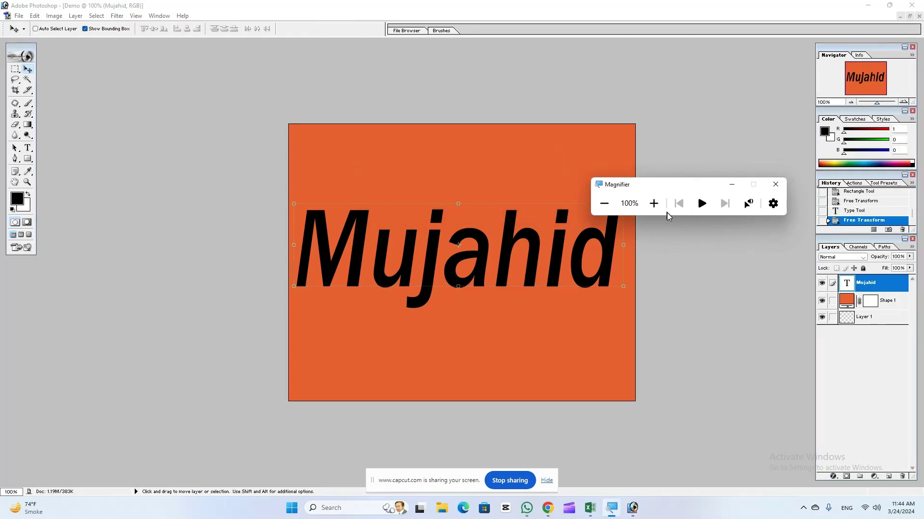
left_click(653, 204)
left_click(653, 203)
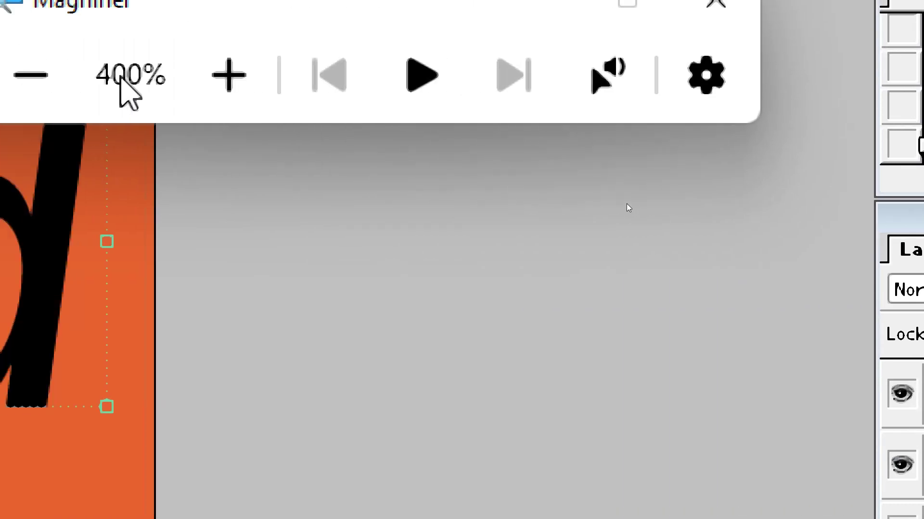
left_click(120, 84)
left_click(285, 87)
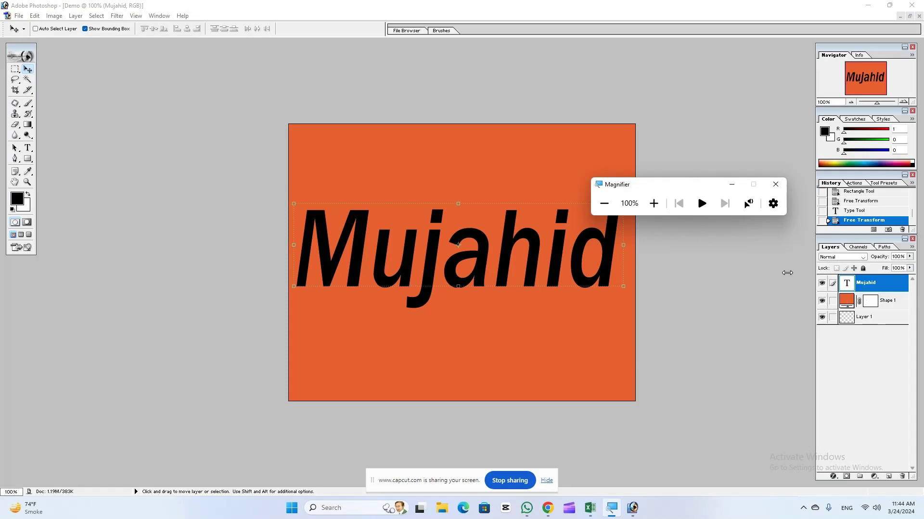
left_click(899, 301)
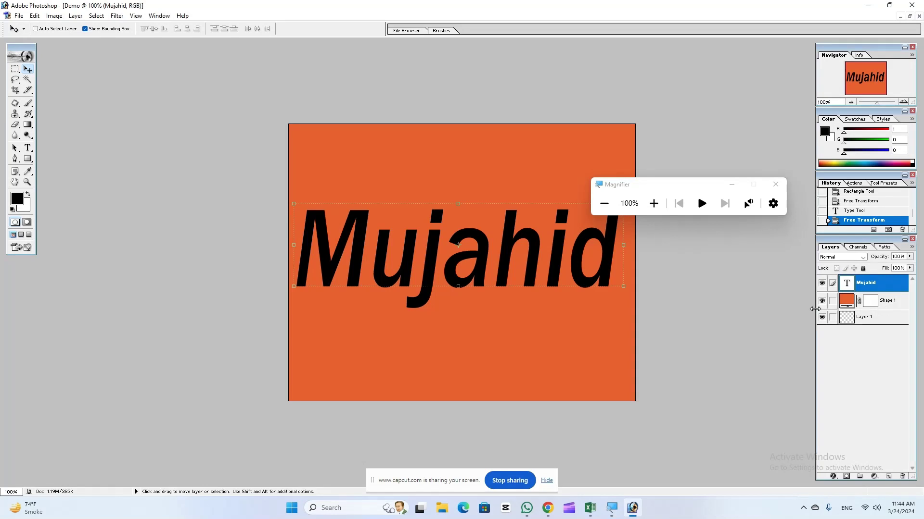
Step: Open Shape 1's Layer Style and enable Color Overlay, turning the background red
left_click(889, 310)
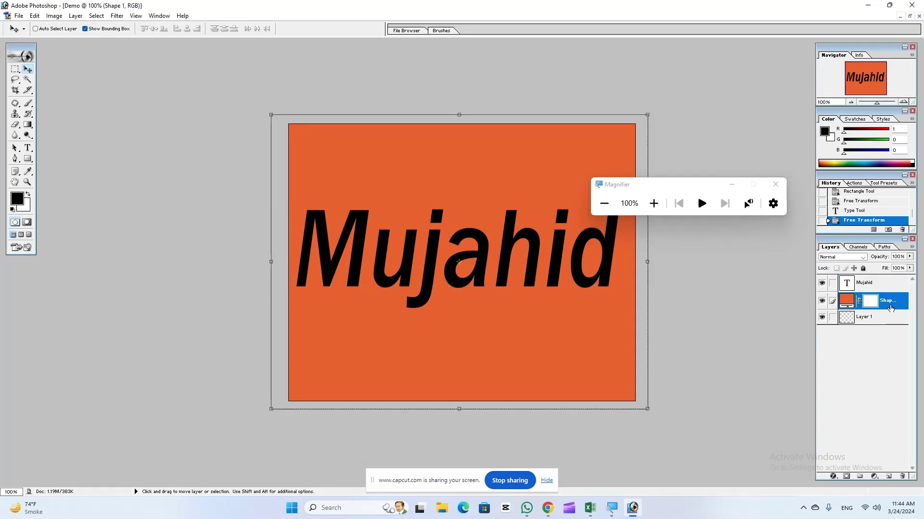
double_click(892, 303)
key("Return")
double_click(896, 307)
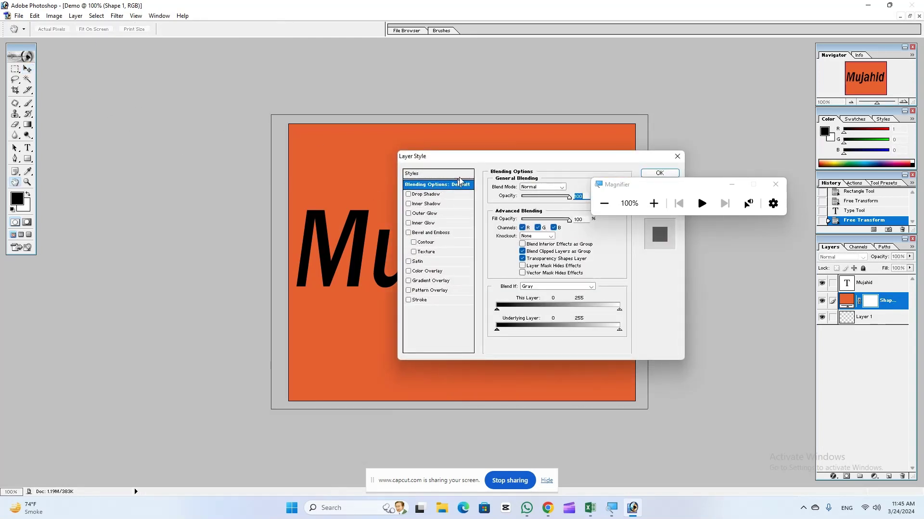
left_click_drag(476, 161, 345, 170)
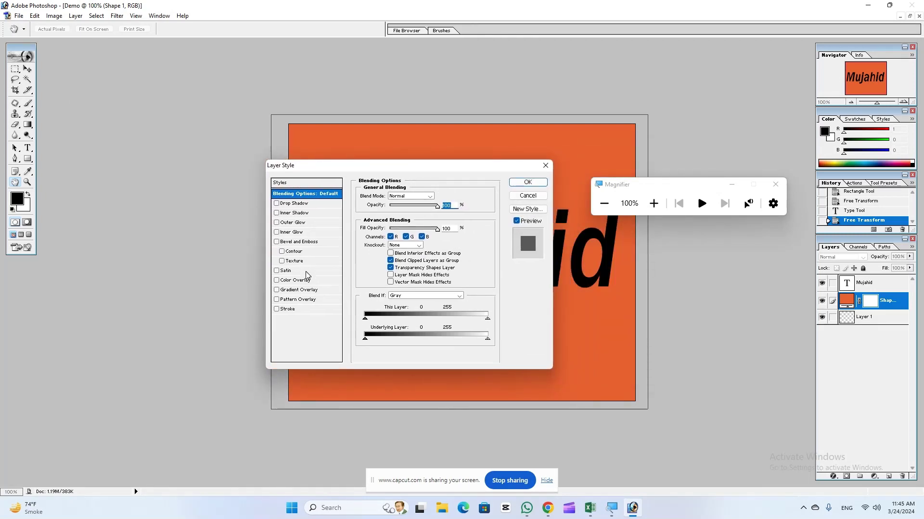
left_click_drag(616, 188, 347, 243)
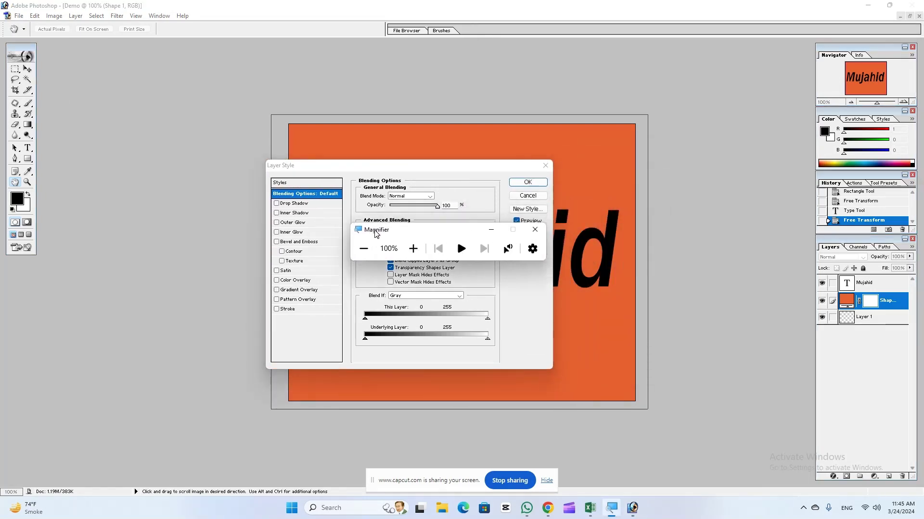
left_click(384, 259)
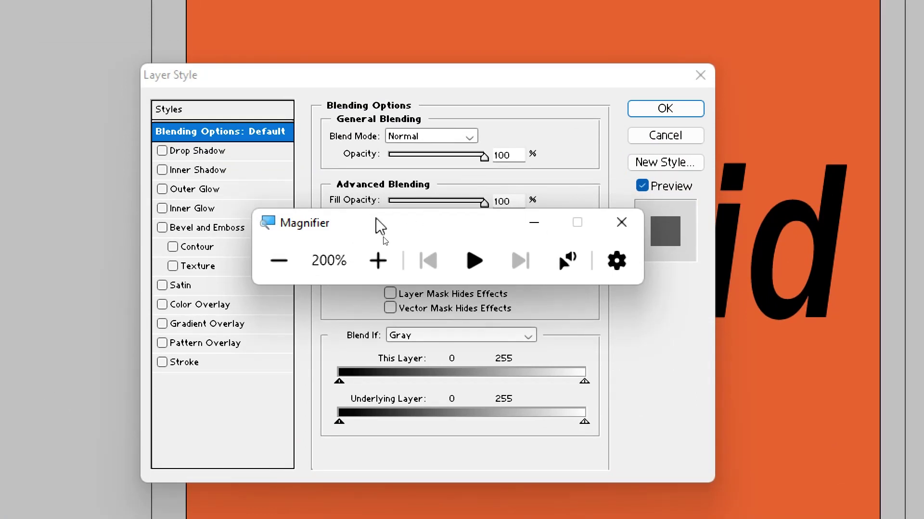
mouse_move(377, 222)
left_mouse_down()
mouse_move(142, 196)
mouse_move(178, 103)
left_mouse_up()
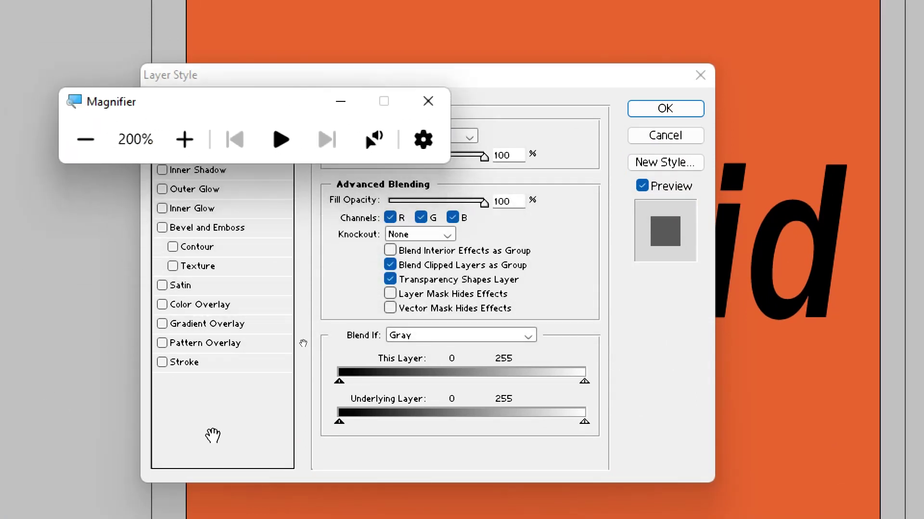
left_click(210, 311)
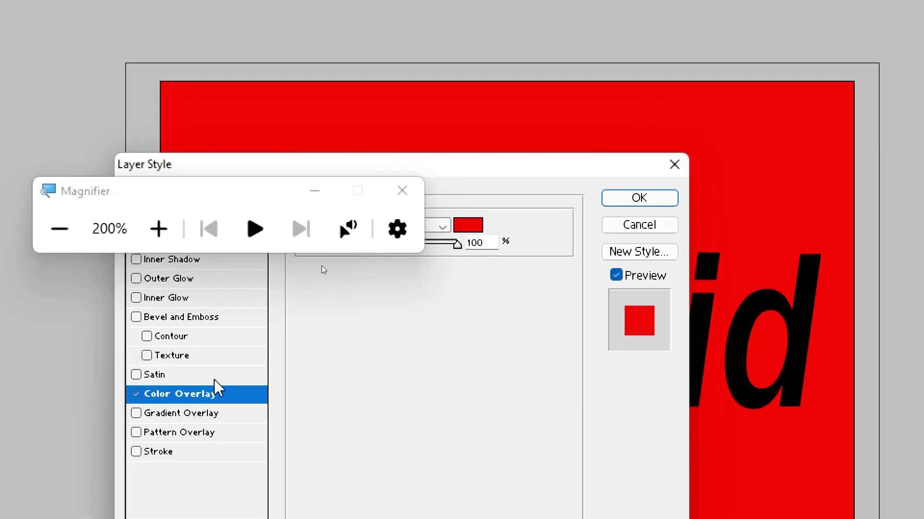
Step: Set the Color Overlay colour to green 00FF24 and apply the layer style
left_click(466, 242)
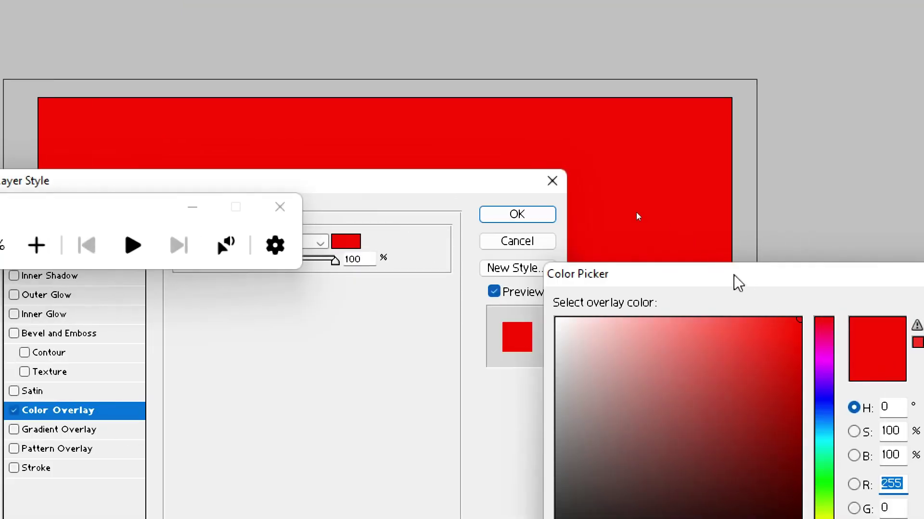
left_click_drag(732, 282, 481, 175)
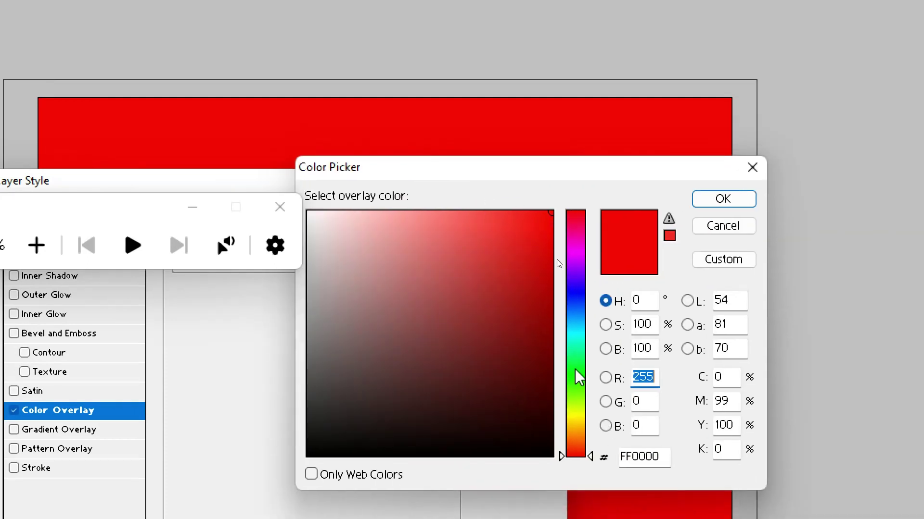
left_click(576, 370)
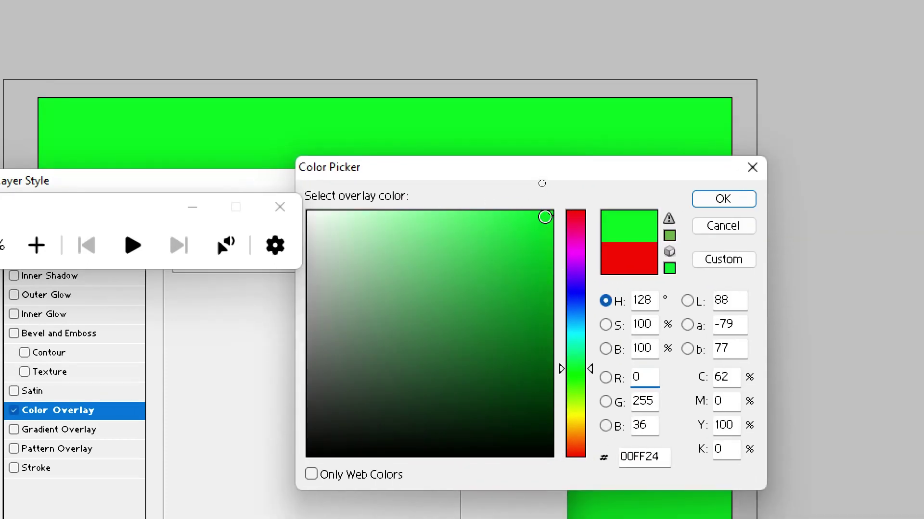
left_click(733, 201)
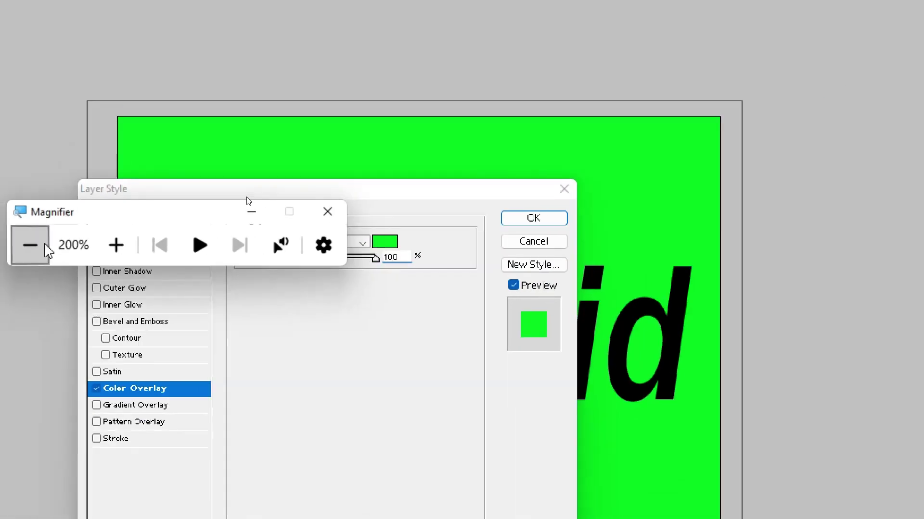
left_click(43, 246)
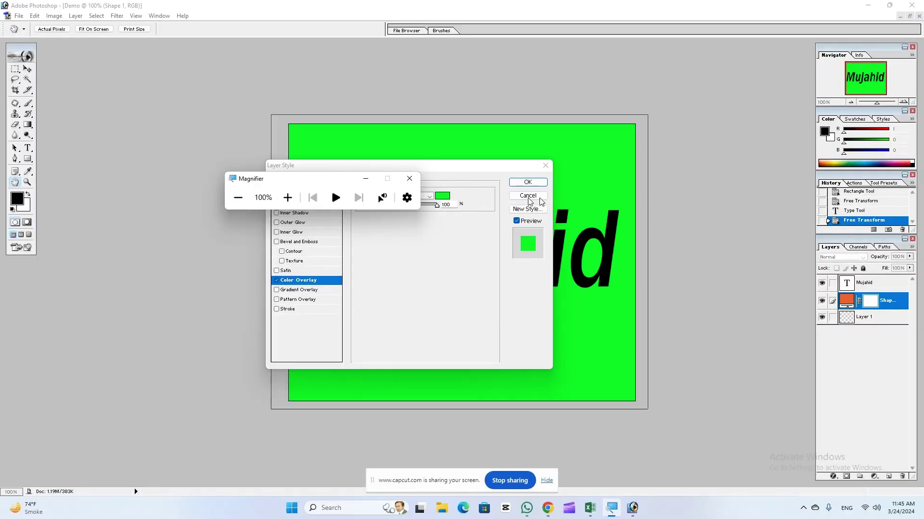
left_click(512, 190)
left_click(528, 182)
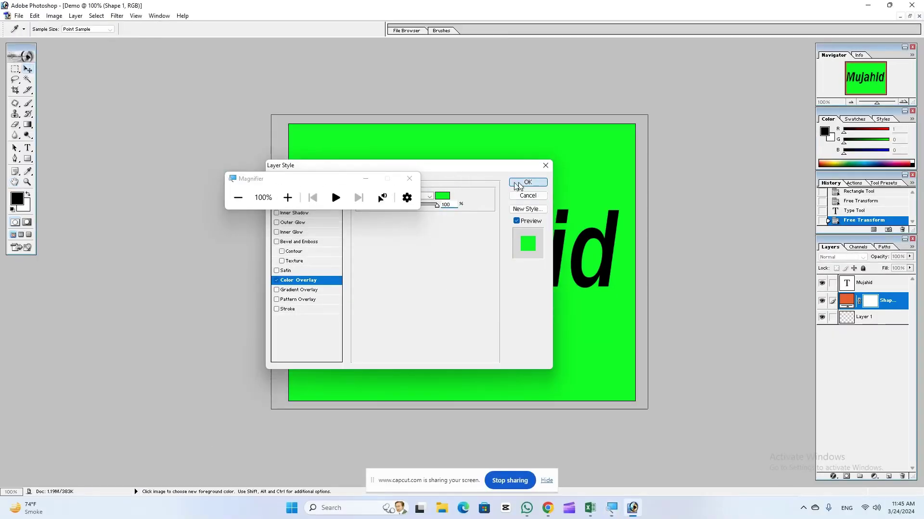
left_click_drag(327, 181, 373, 60)
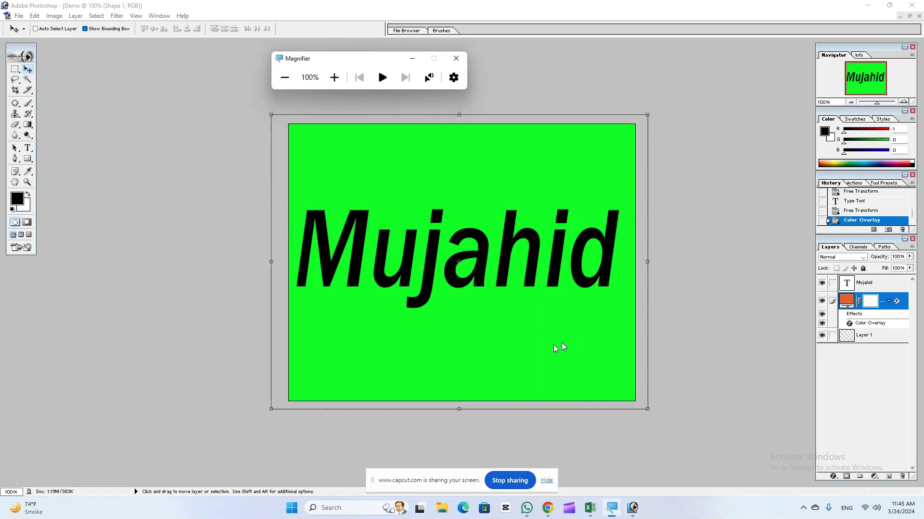
Step: Select the Mujahid text layer and open its Layer Style dialog
left_click(863, 284)
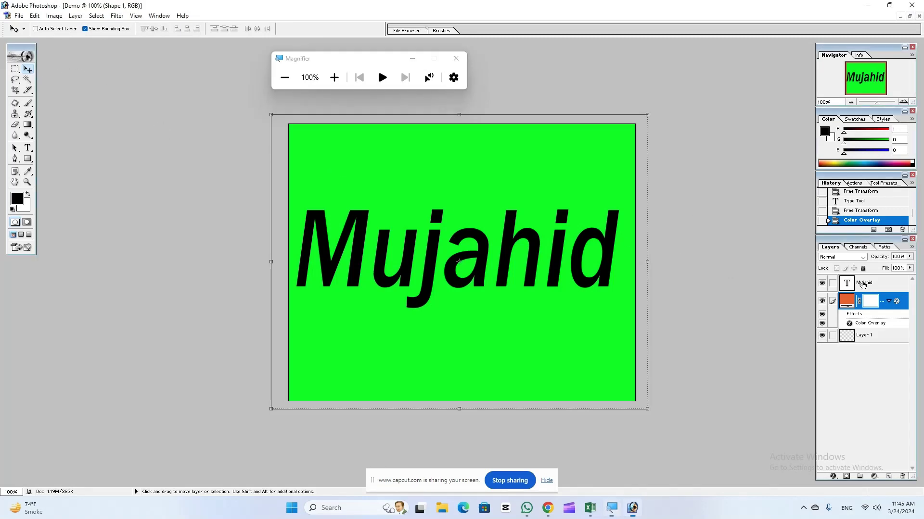
double_click(901, 289)
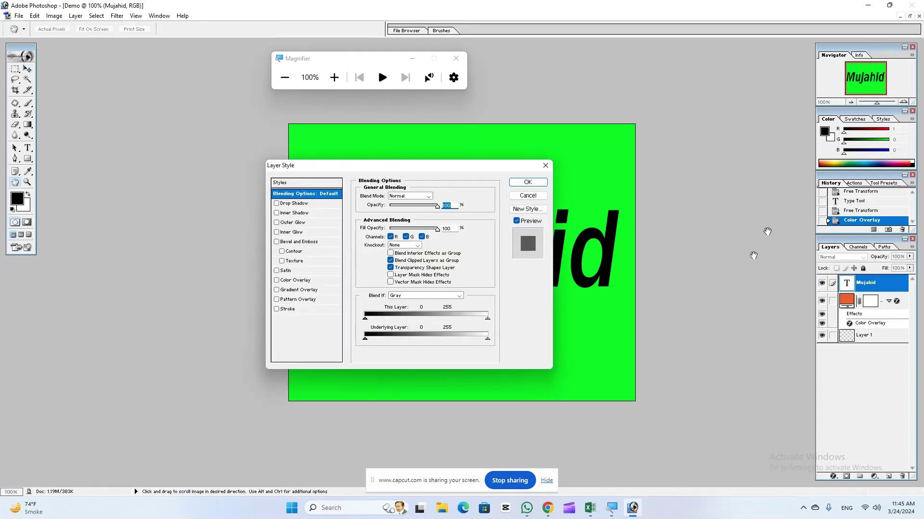
Step: Move the Layer Style dialog aside to view the text, then cancel without adding effects
left_click_drag(405, 173, 175, 157)
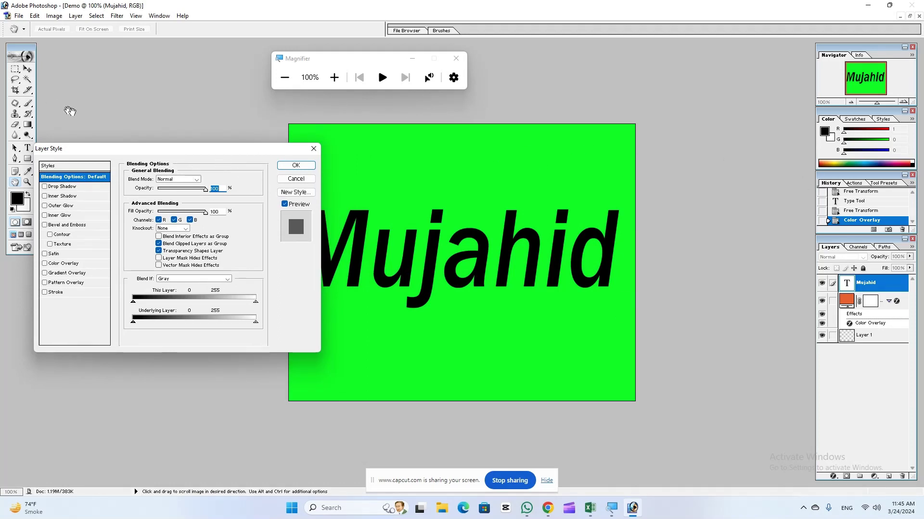
left_click_drag(167, 148, 634, 123)
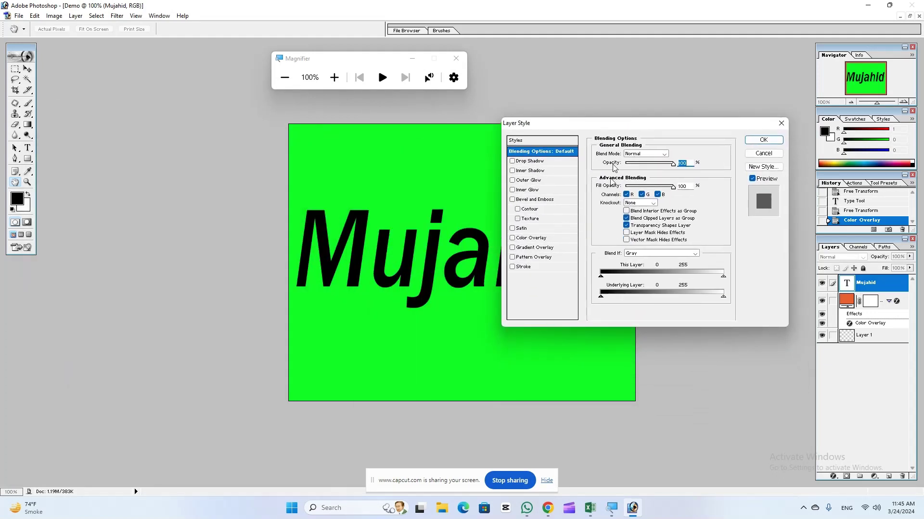
left_click_drag(610, 127, 651, 63)
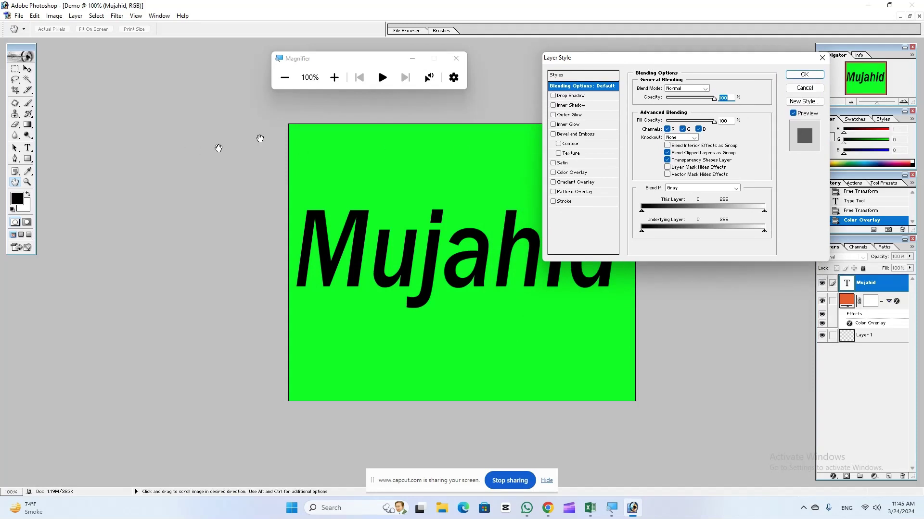
left_click(804, 88)
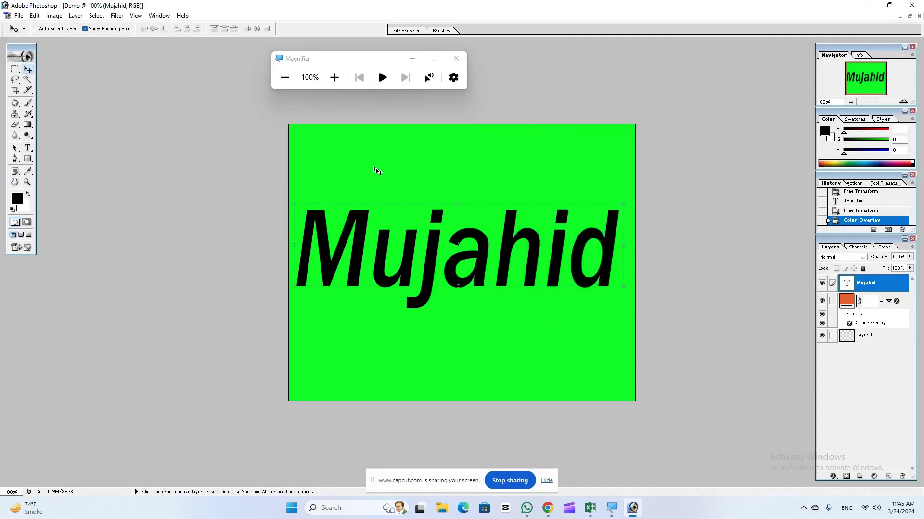
Step: Bring up Save As for Demo in Downloads, set to Photoshop (*.PSD) format
left_click(17, 16)
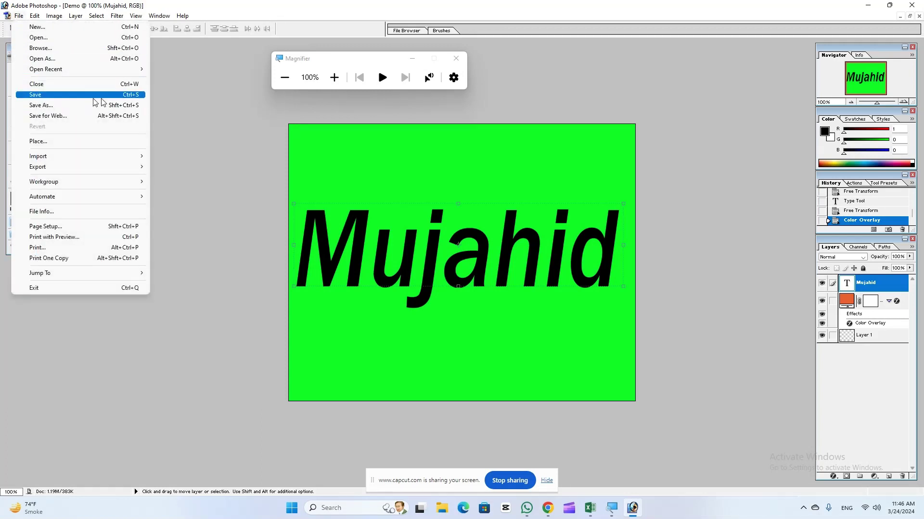
mouse_move(378, 69)
left_mouse_down()
mouse_move(304, 59)
mouse_move(261, 71)
left_mouse_up()
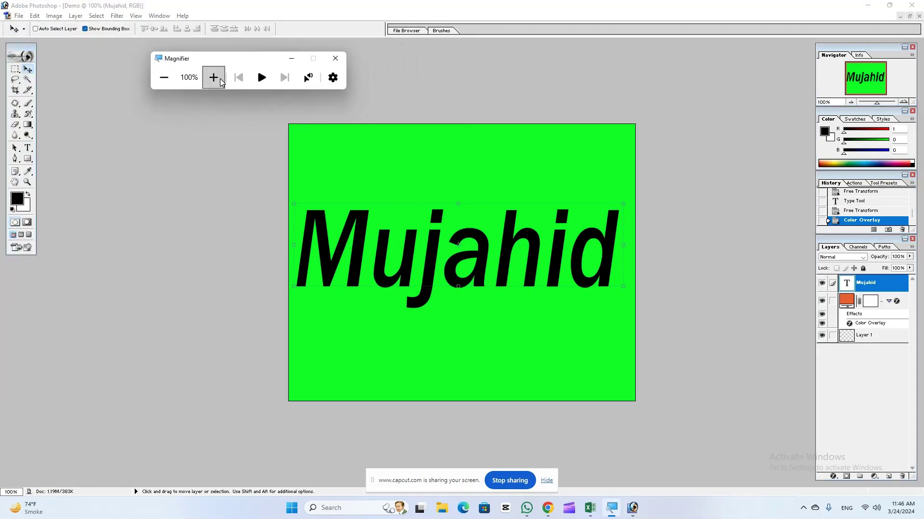
double_click(214, 78)
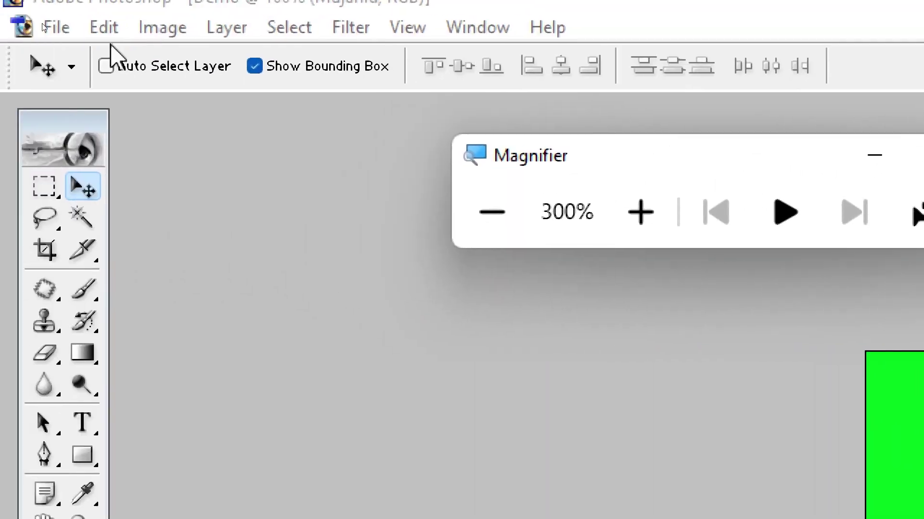
left_click(55, 29)
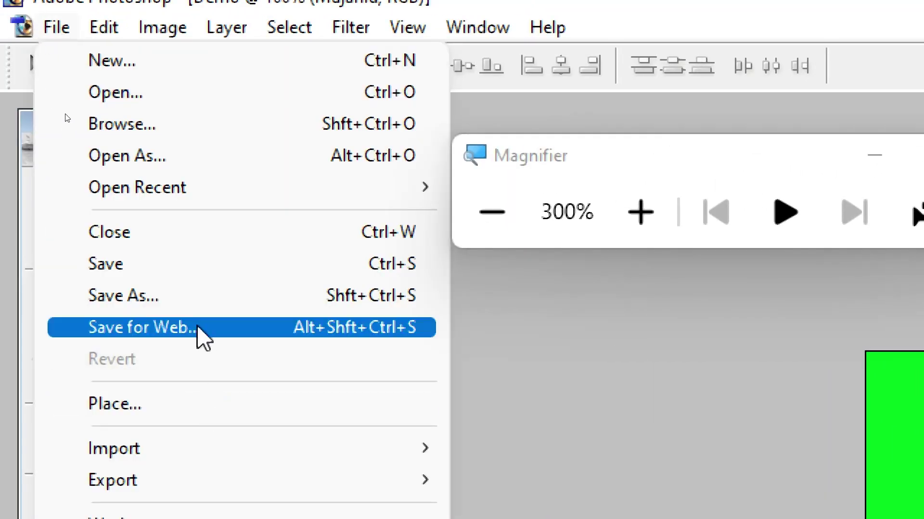
left_click(181, 308)
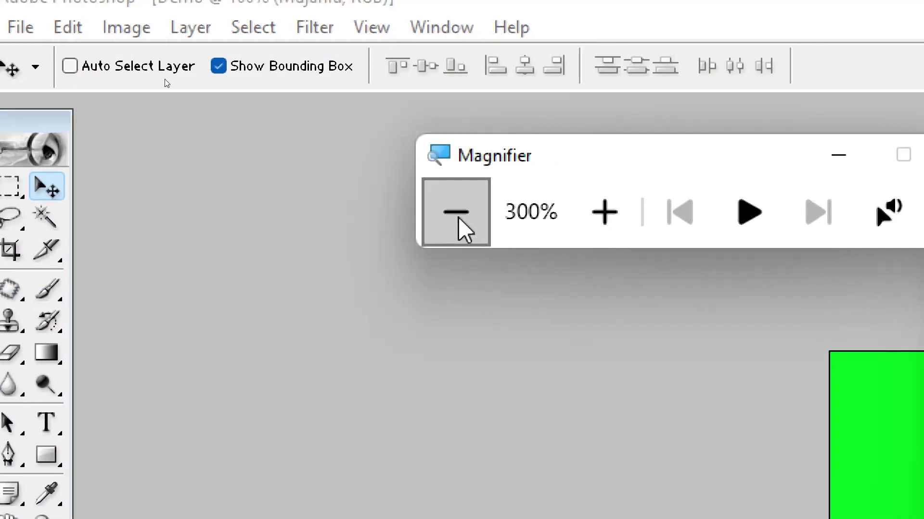
left_click(458, 217)
left_click(330, 161)
left_click_drag(232, 57, 614, 173)
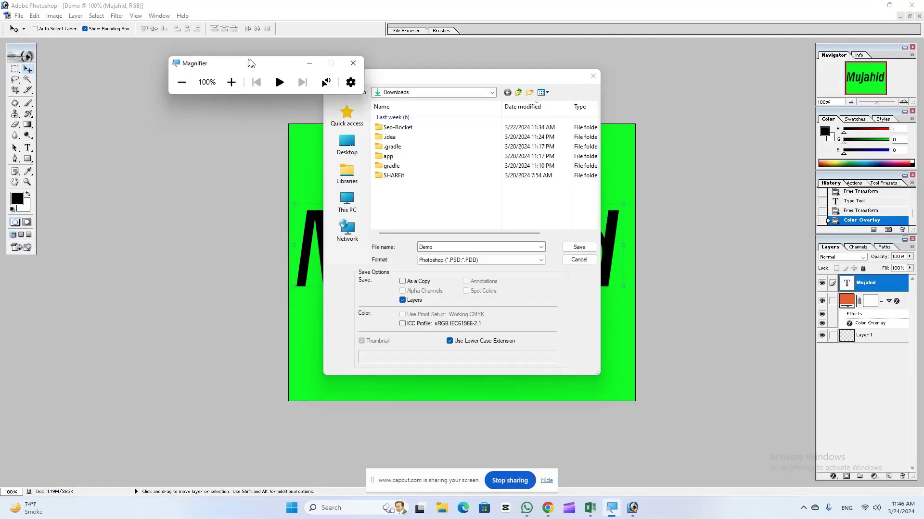
left_click(597, 193)
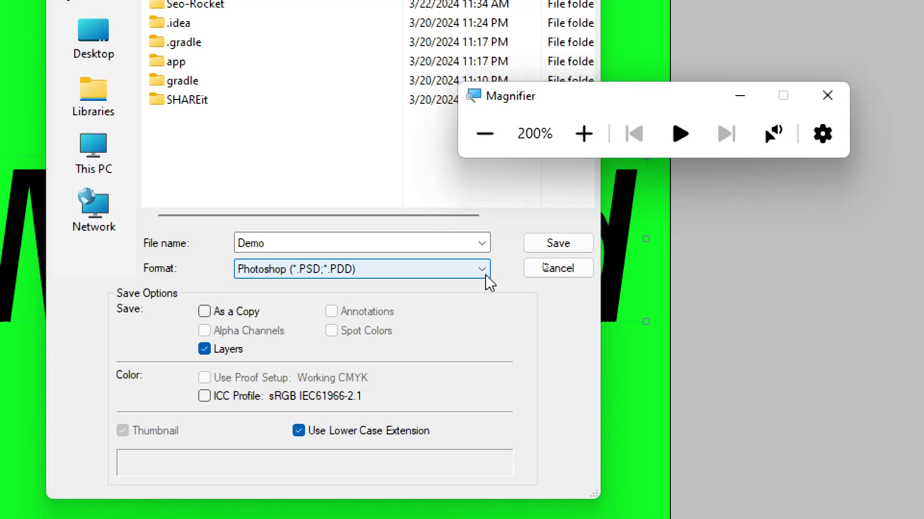
Step: Switch the format to JPEG and save Demo copy.jpg at High quality
left_click(488, 279)
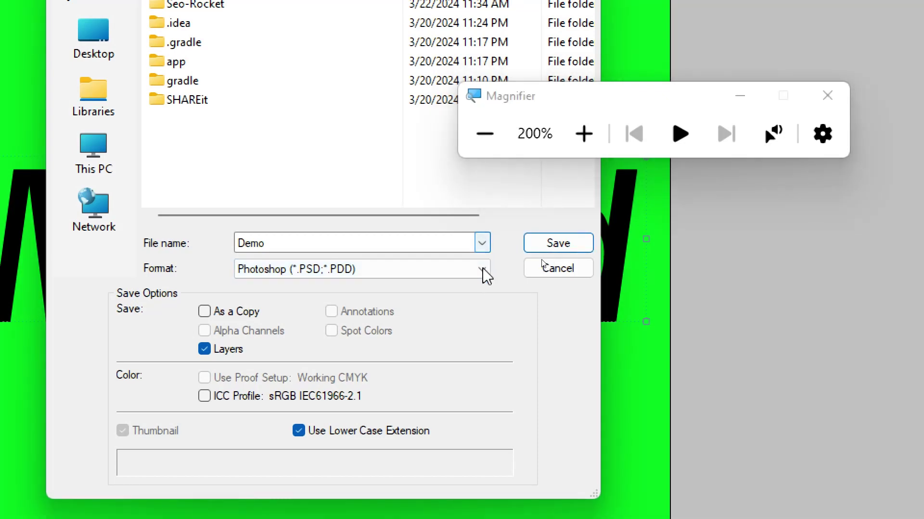
left_click(486, 273)
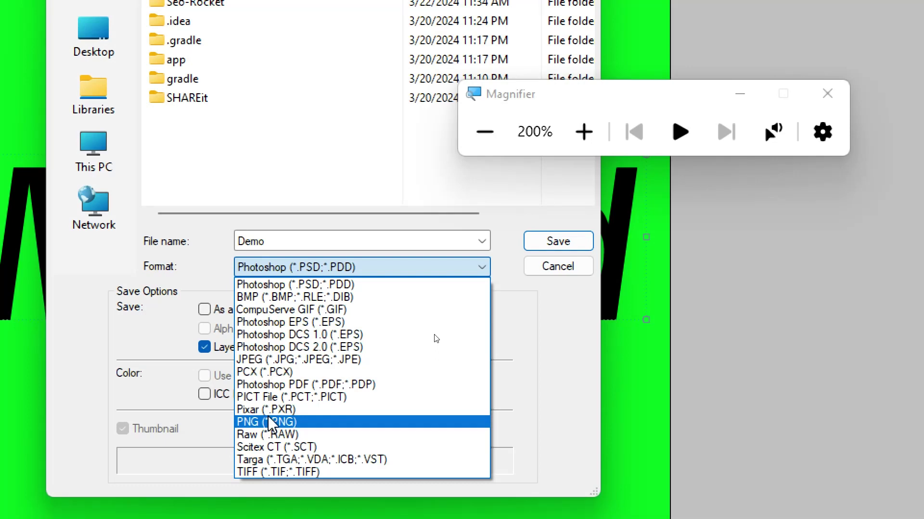
left_click(295, 358)
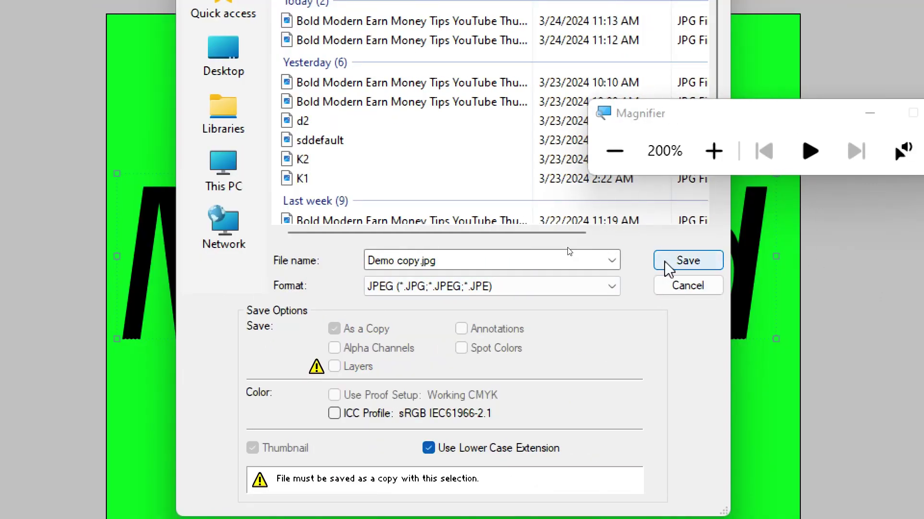
left_click(665, 262)
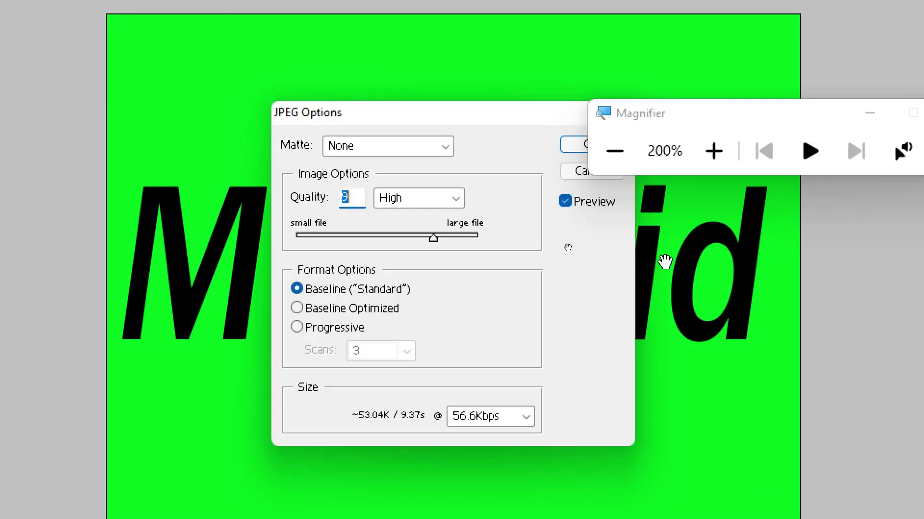
left_click(576, 147)
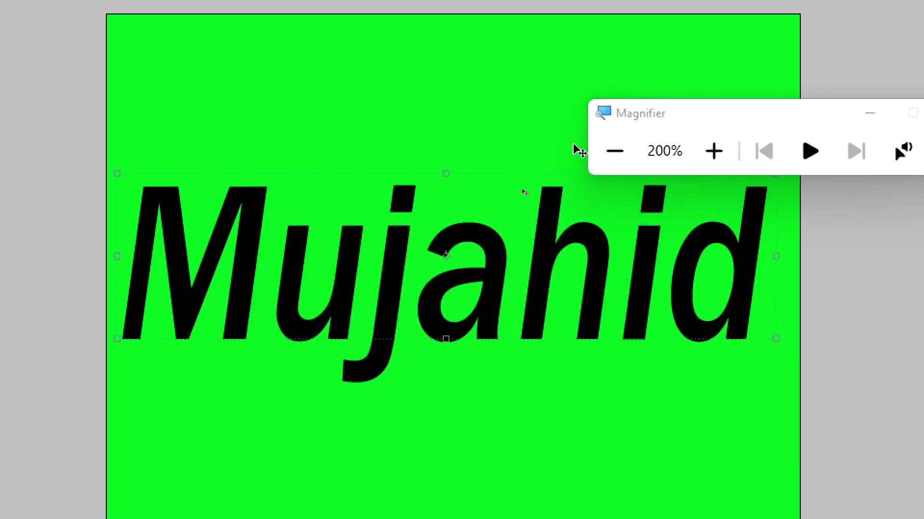
left_click(614, 151)
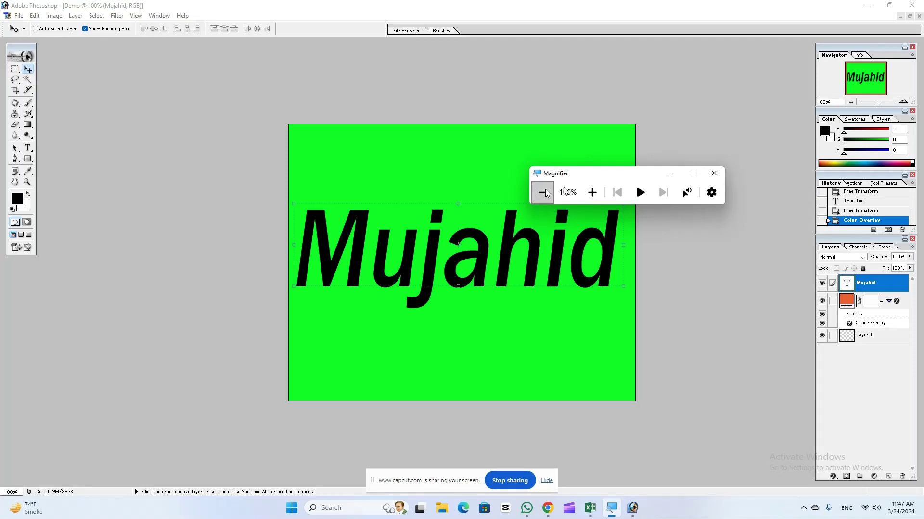
Step: Save the document as Demo.psd in Photoshop format, then close Photoshop
left_click(708, 182)
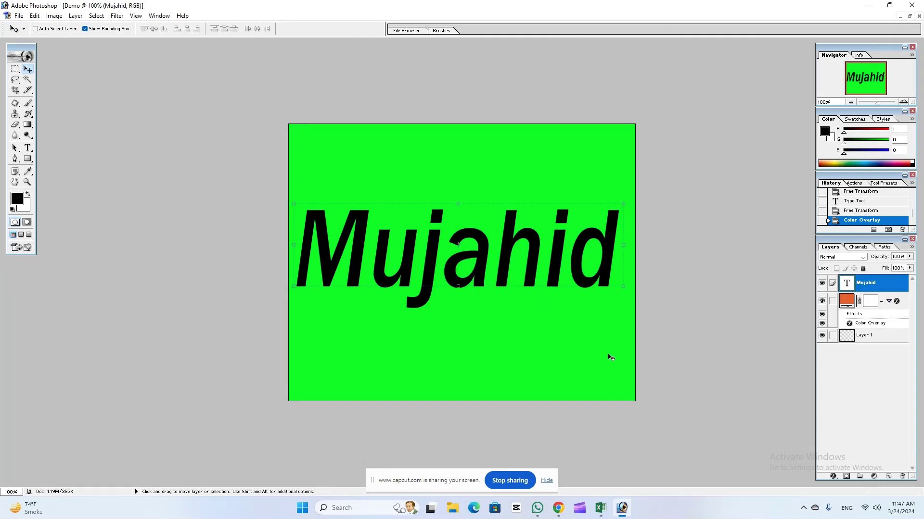
left_click(19, 16)
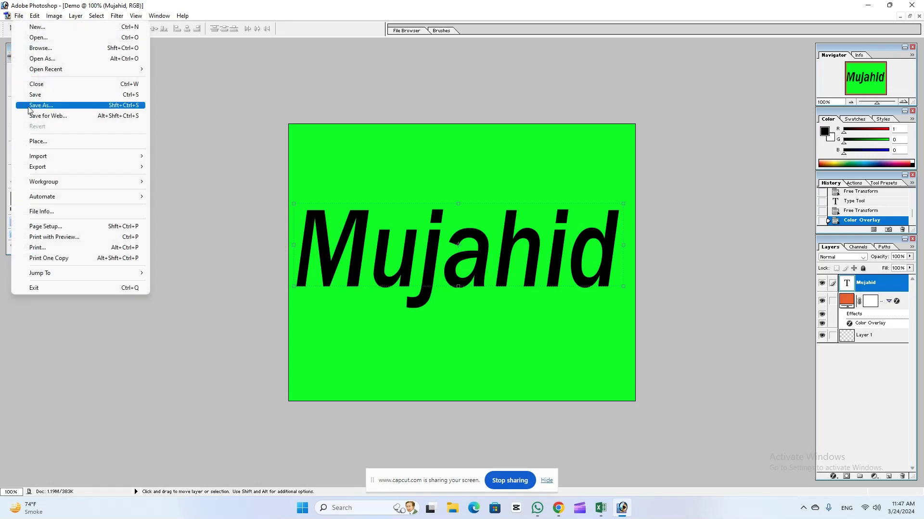
left_click(49, 106)
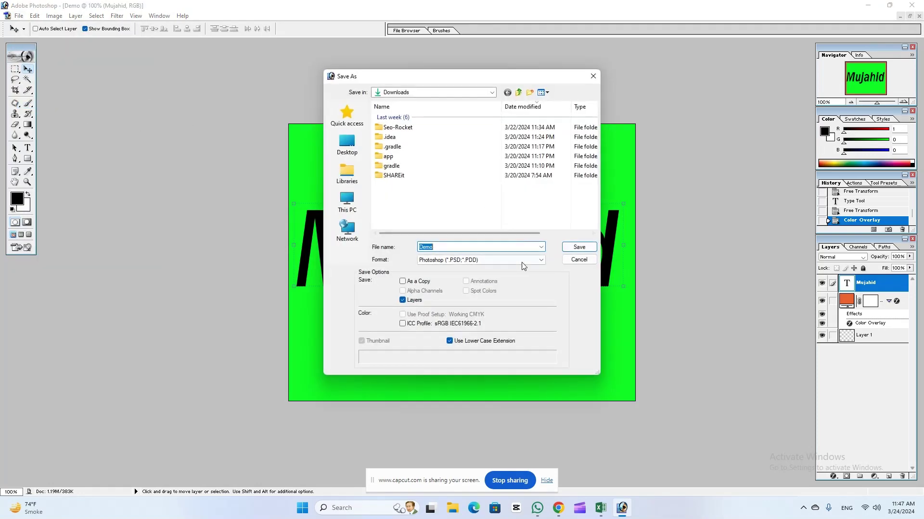
left_click(579, 247)
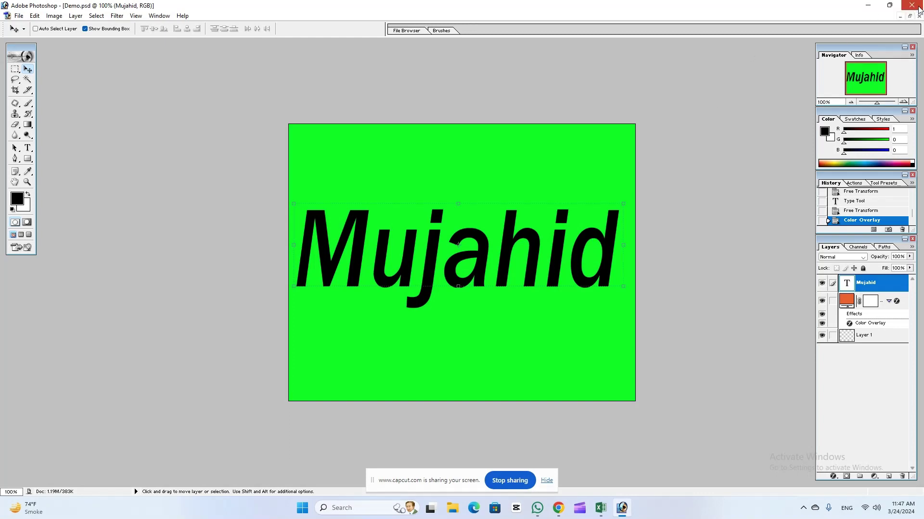
left_click(912, 5)
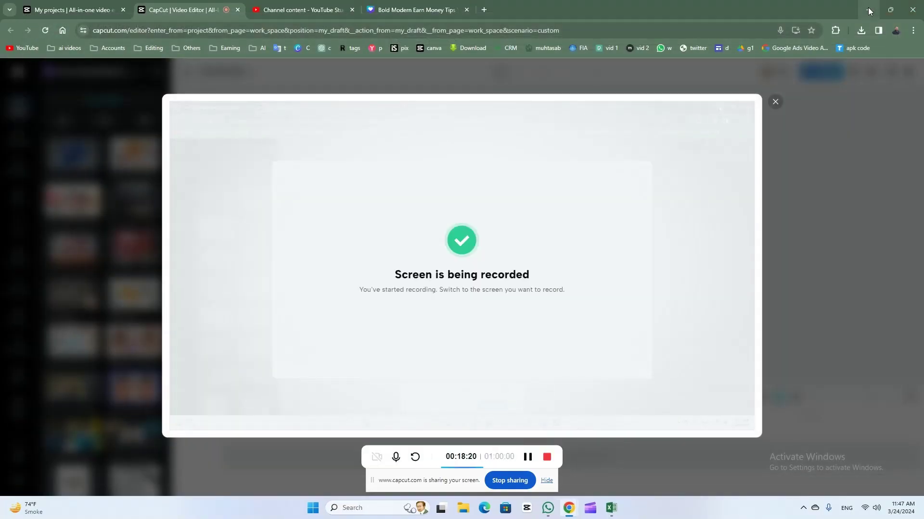
Step: Open Downloads in File Explorer and view Demo copy.jpg in the photo viewer
left_click(868, 9)
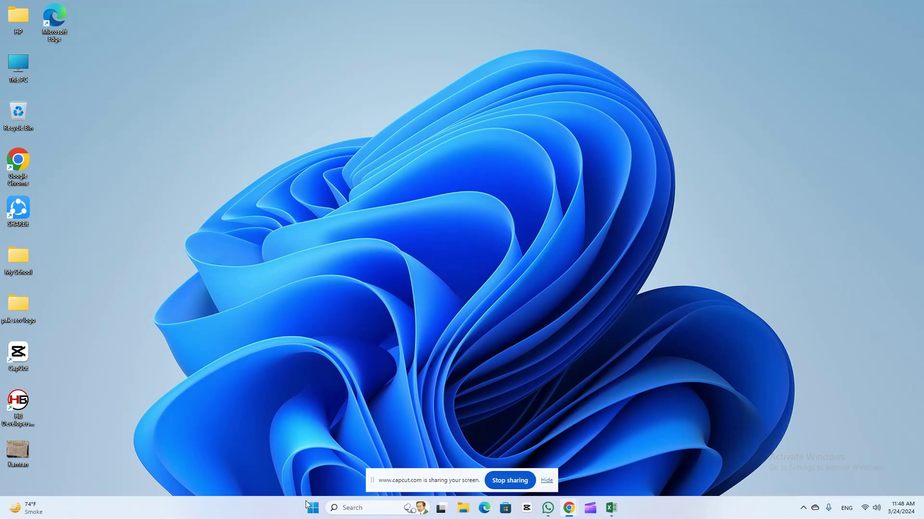
left_click(462, 512)
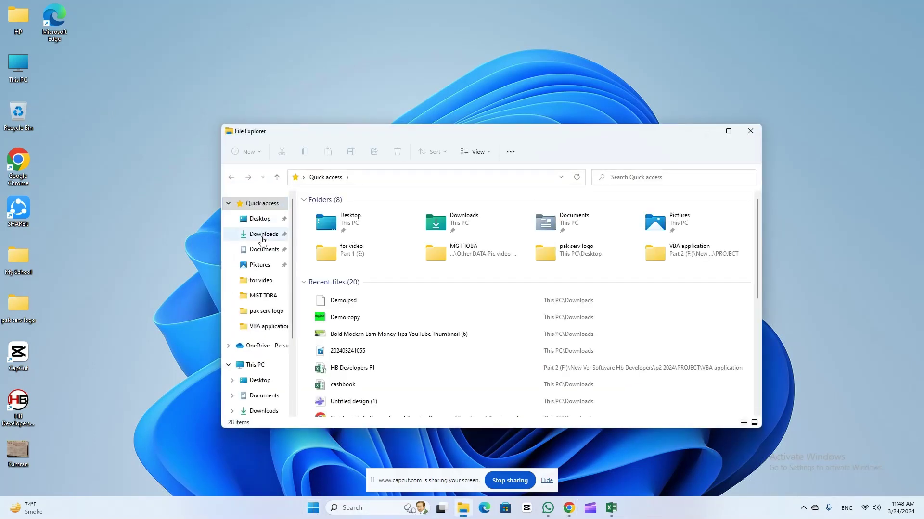
left_click(262, 236)
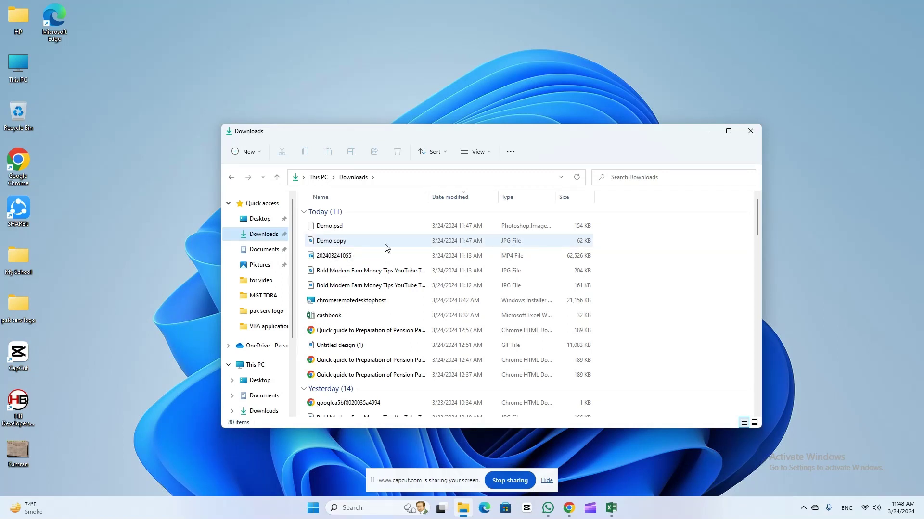
left_click(341, 243)
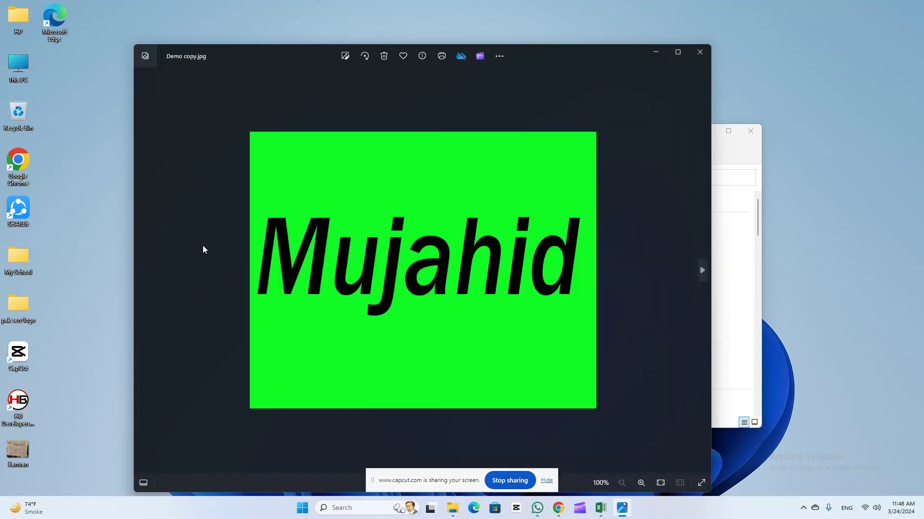
Step: Close Photos, try opening Demo.psd with ImageReady, and bring up the Start menu
mouse_move(423, 270)
left_click(700, 52)
left_click(340, 230)
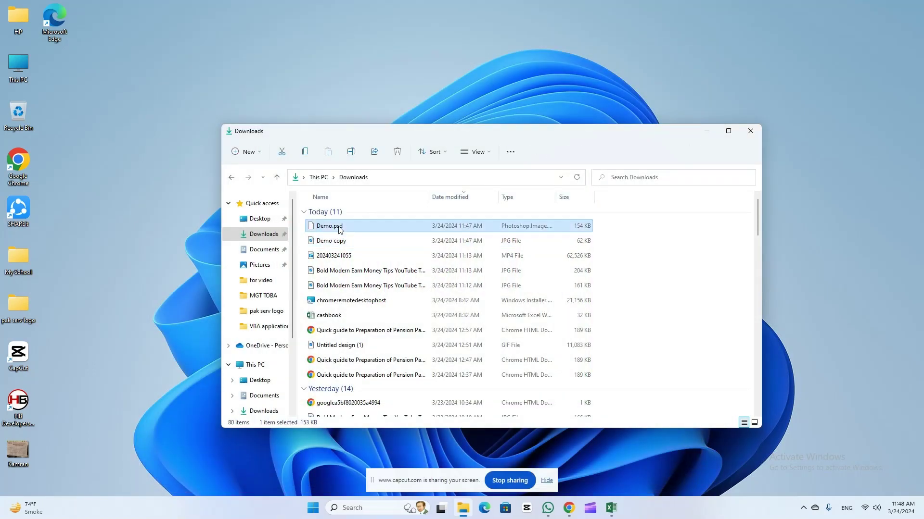
double_click(340, 230)
left_click(412, 188)
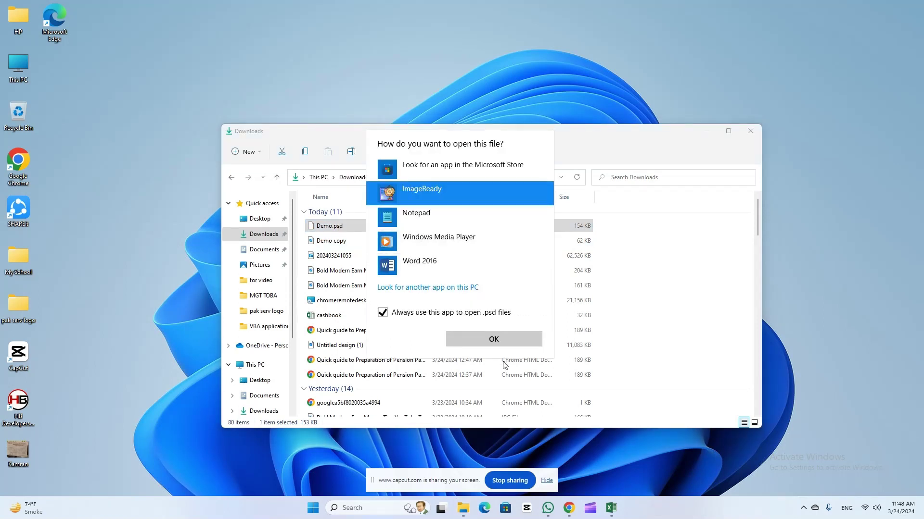
left_click(484, 344)
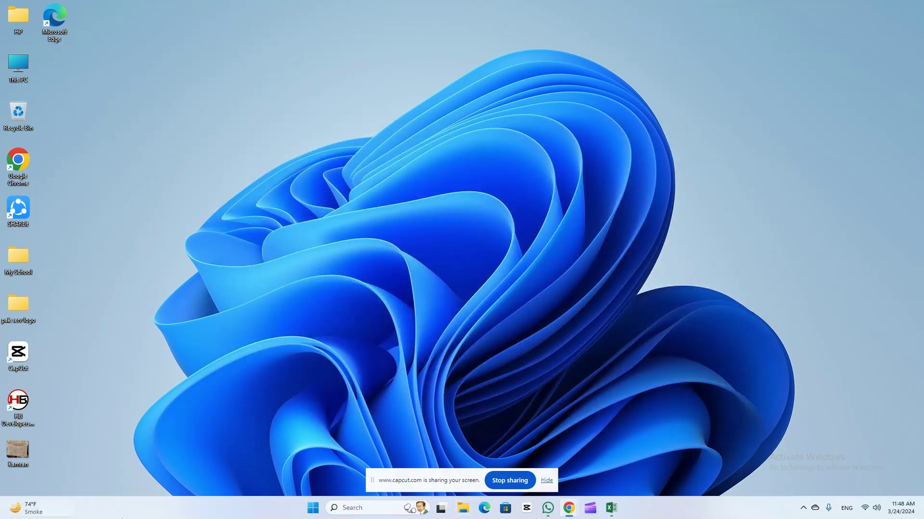
left_click(317, 513)
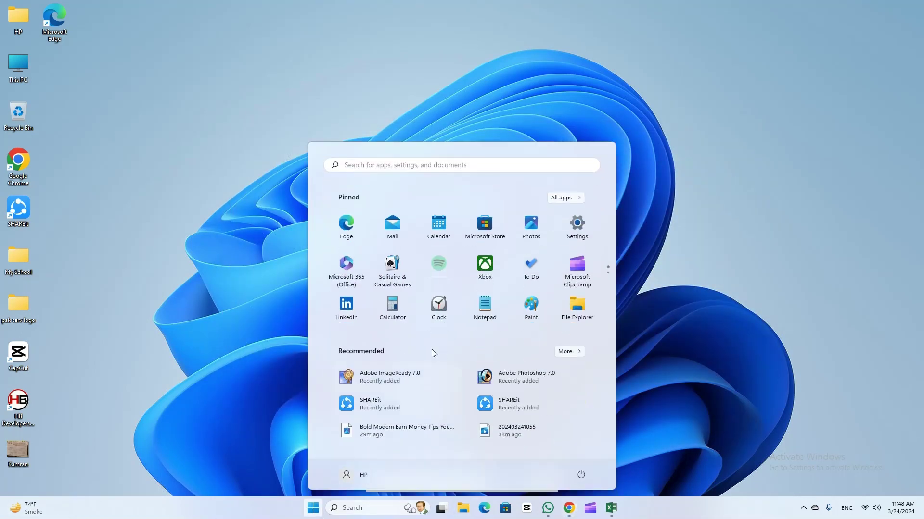
Step: Launch Adobe Photoshop 7.0 from the Recommended list in the Start menu
left_click(492, 372)
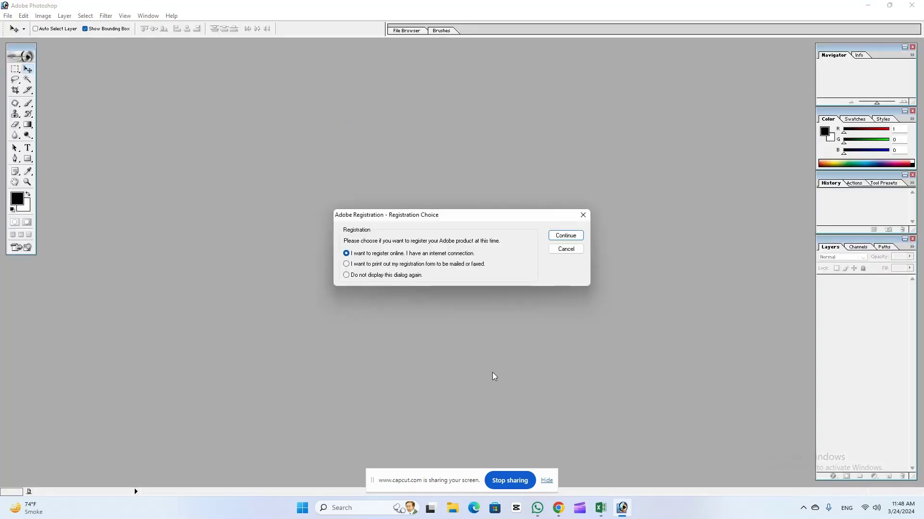
Step: Skip the product registration prompt and dismiss the stray file-open dialog
left_click(566, 249)
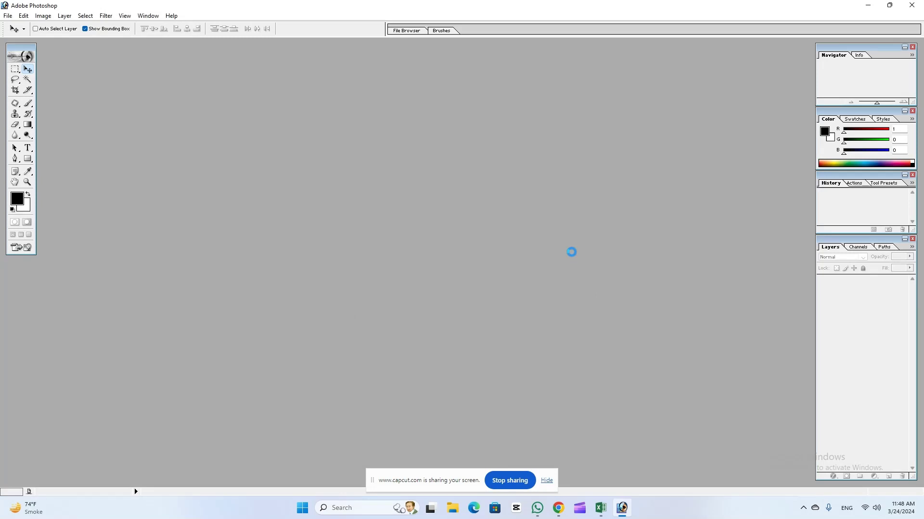
double_click(573, 255)
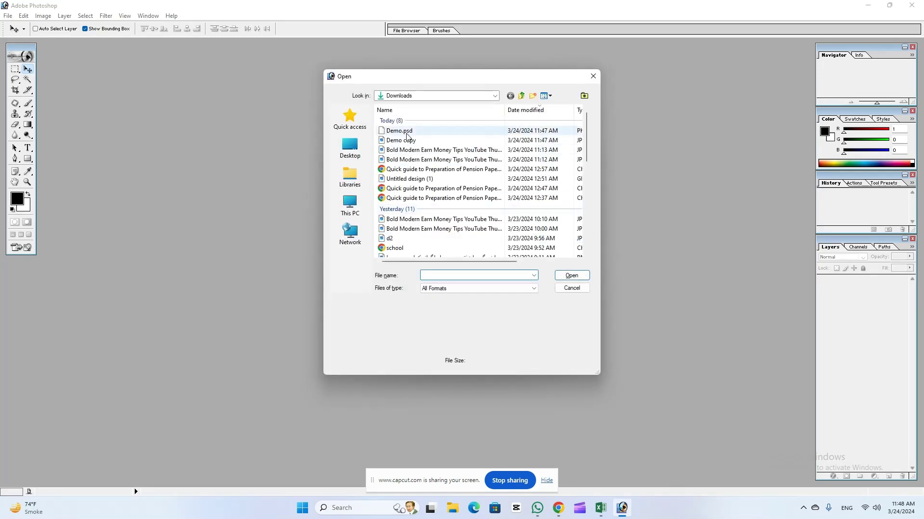
left_click(571, 288)
Step: Open Demo.psd from the Downloads folder via File > Open
left_click(8, 16)
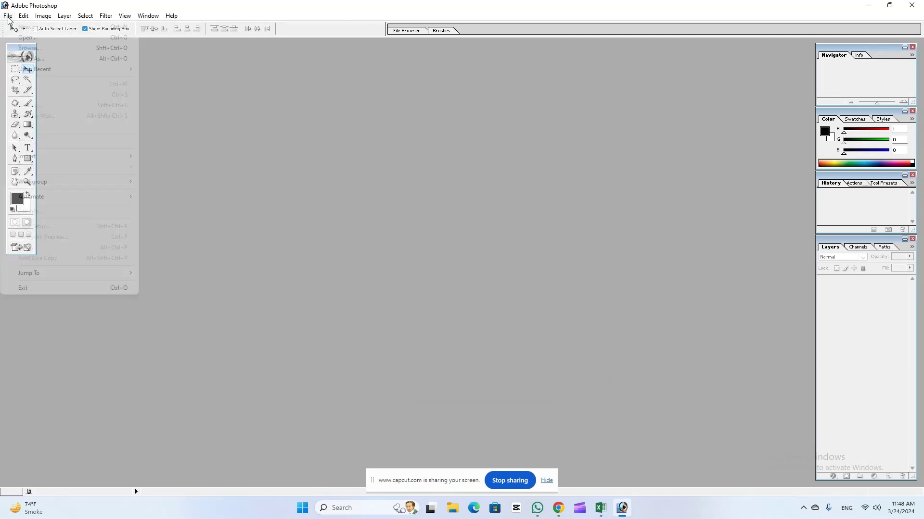
left_click(25, 38)
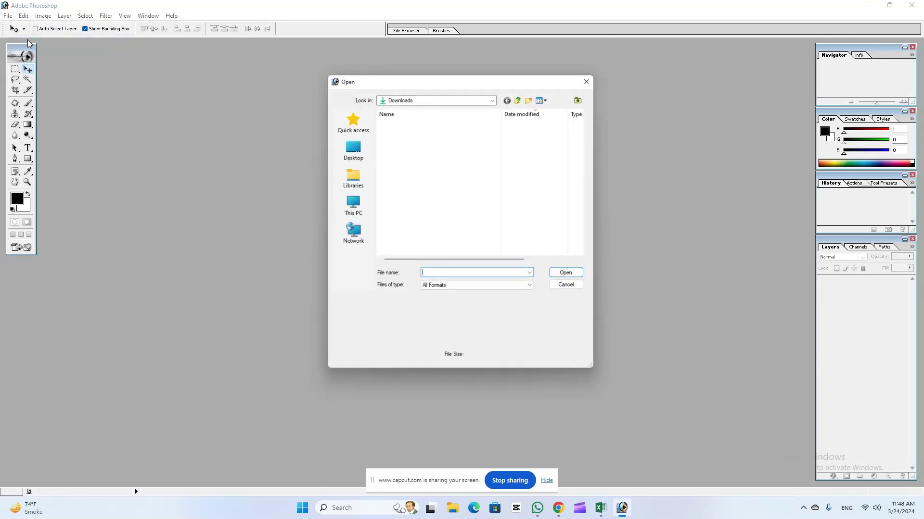
left_click(415, 134)
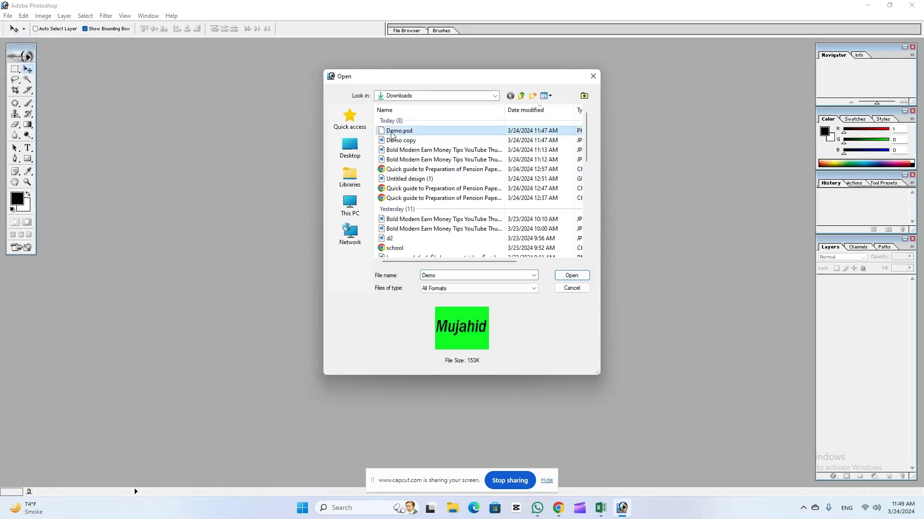
left_click(560, 275)
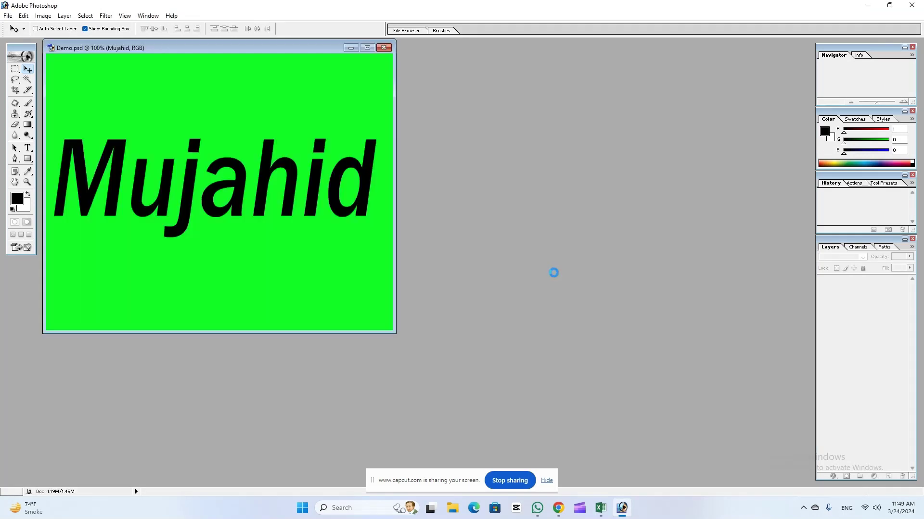